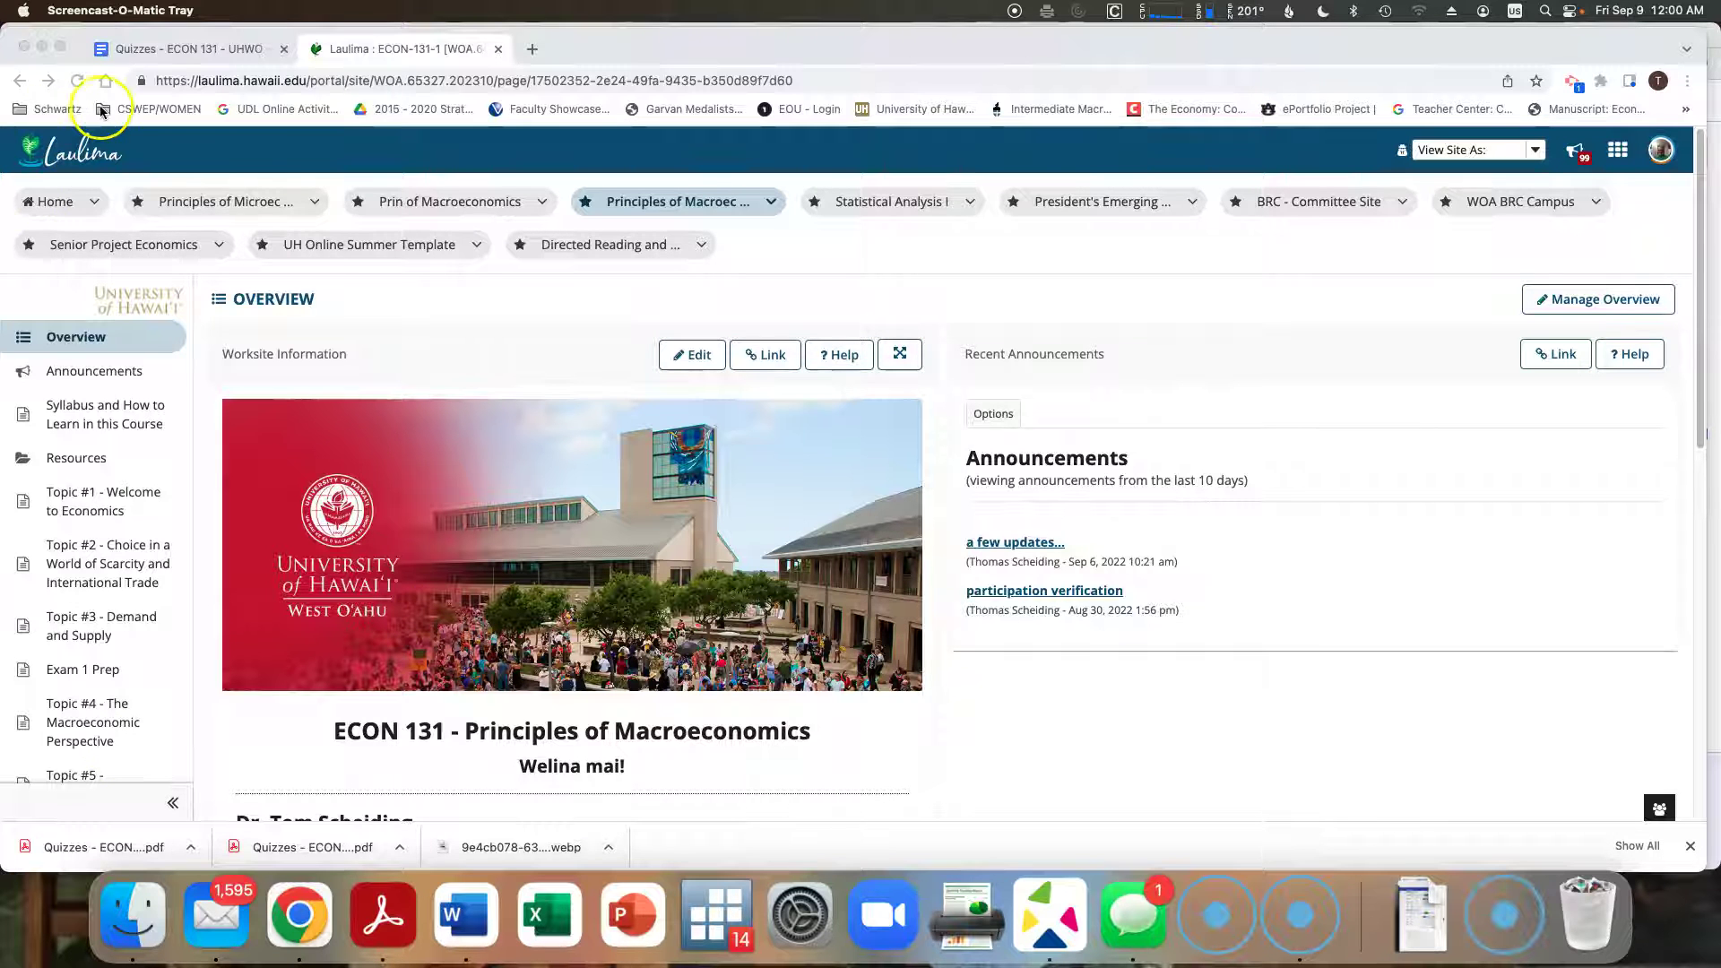
Switch to the 'Quizzes - ECON 131 - UHWO' Google Doc listing the seven quizzes.
left_click(162, 49)
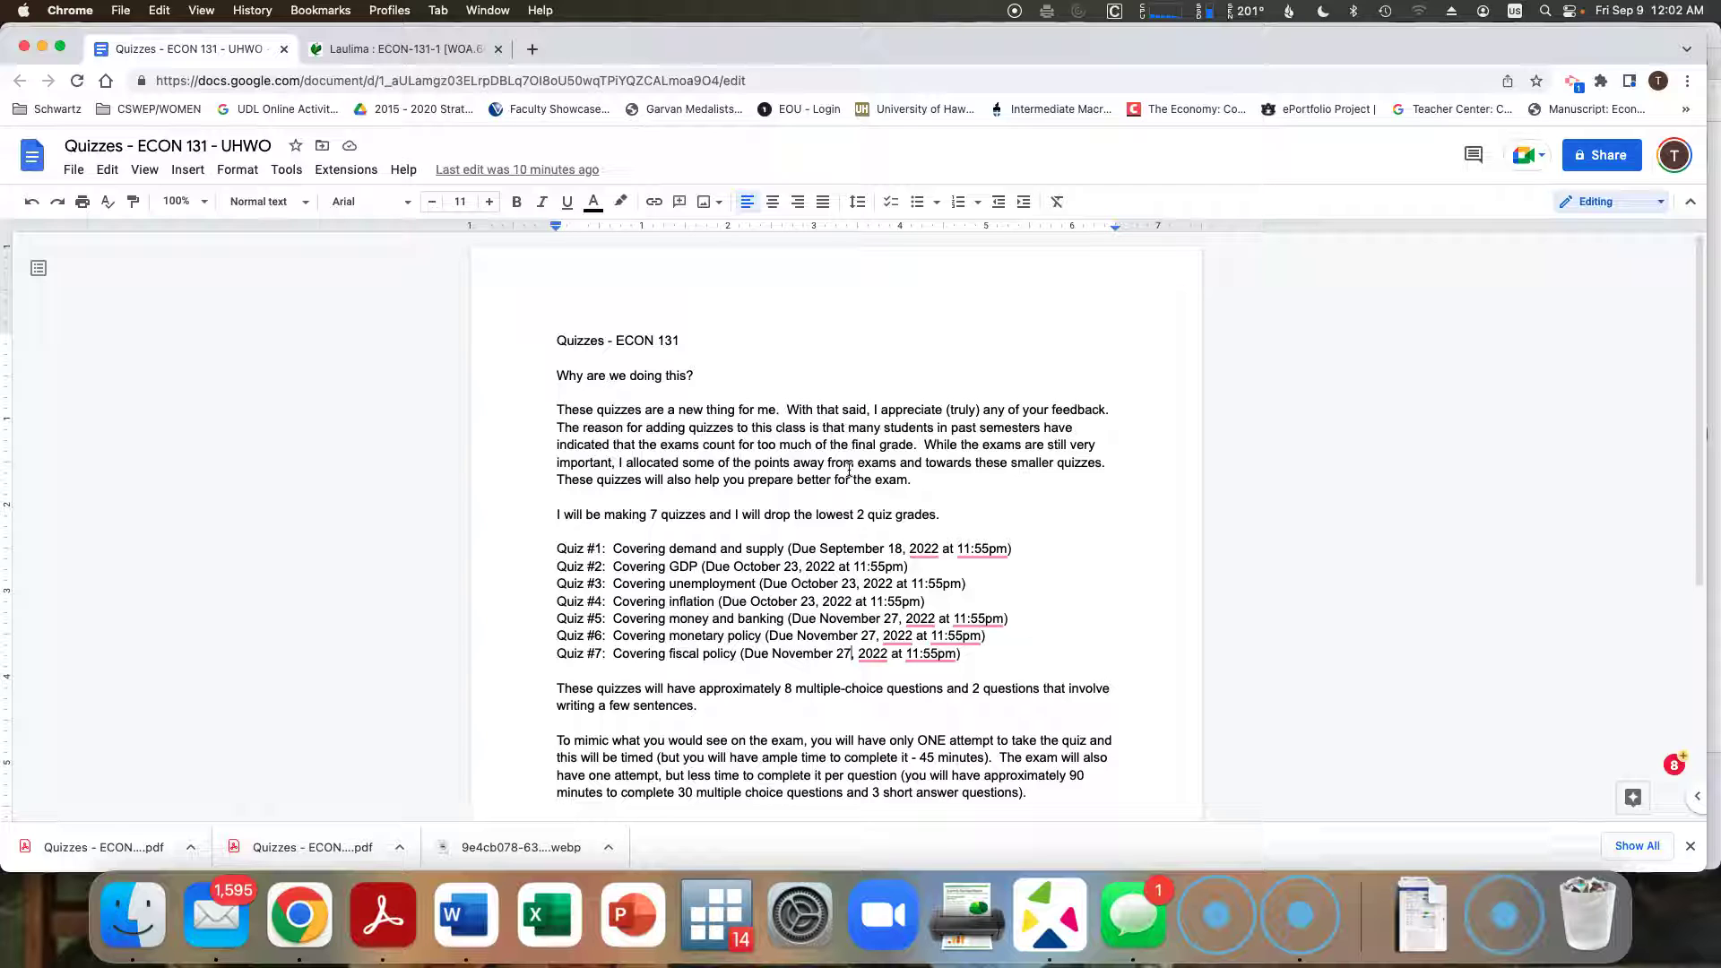
Add a comma after 'November 27' so Quiz #7's due date reads 'November 27, 2022'.
type(",")
type(",")
Return to the Laulima ECON 131 site and open Tests & Quizzes.
left_click(431, 52)
scroll(421, 430, "down", 7)
scroll(410, 459, "down", 8)
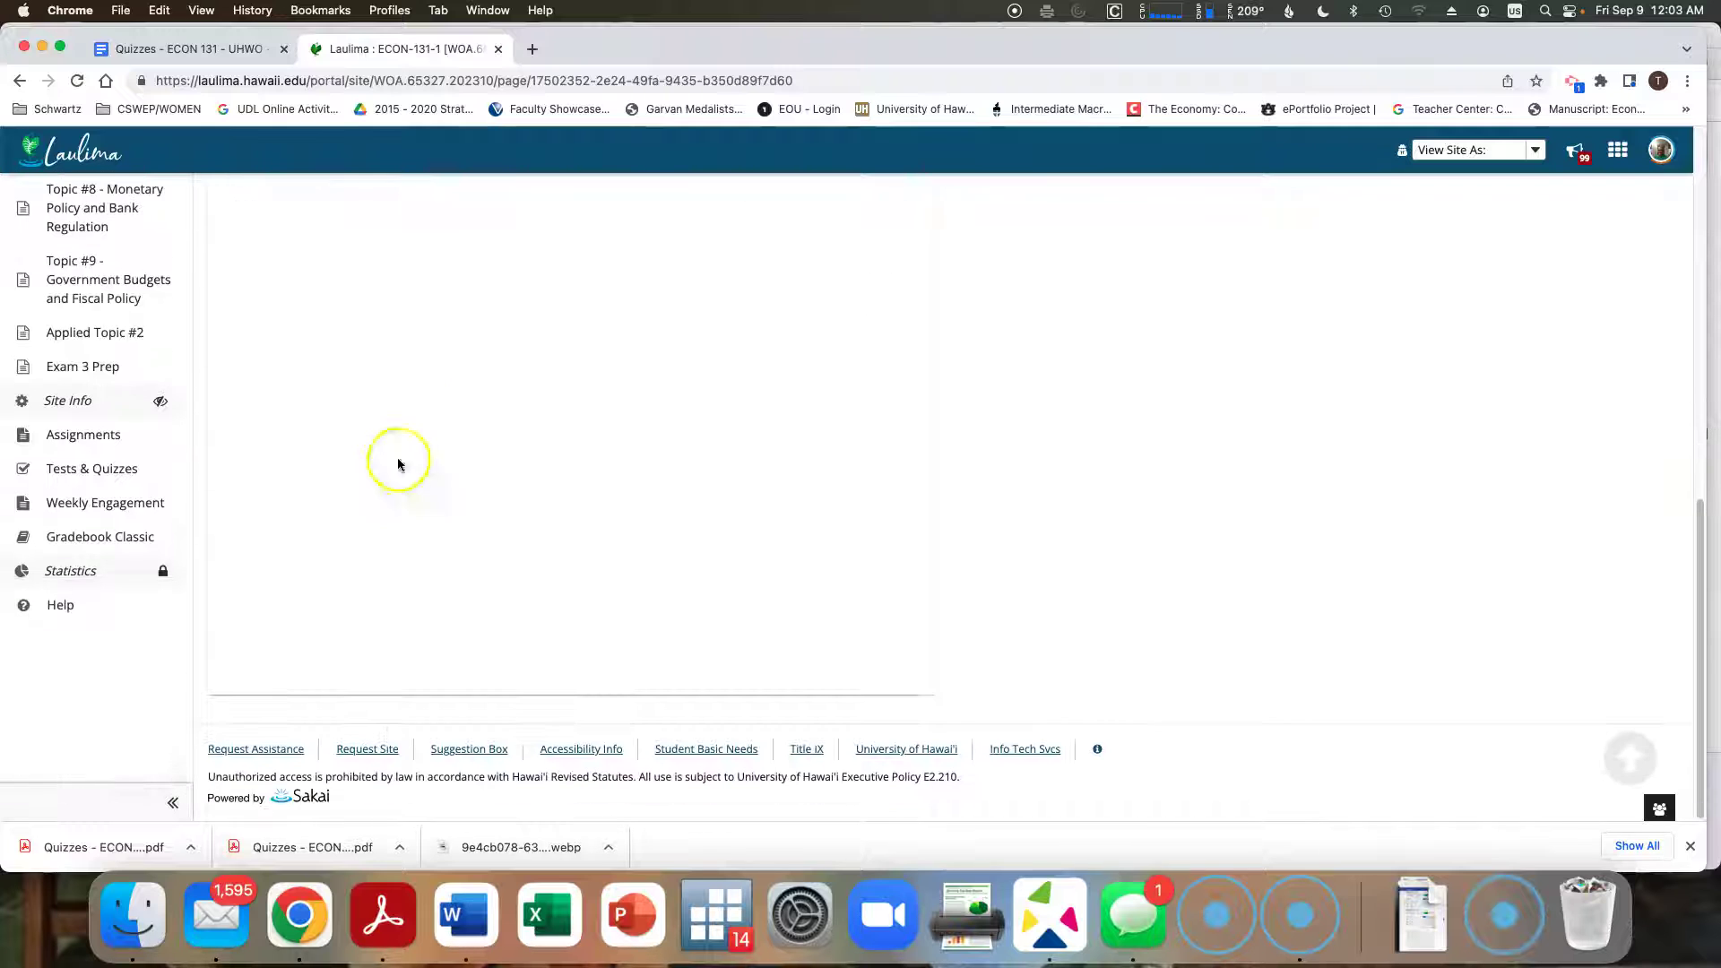
left_click(117, 468)
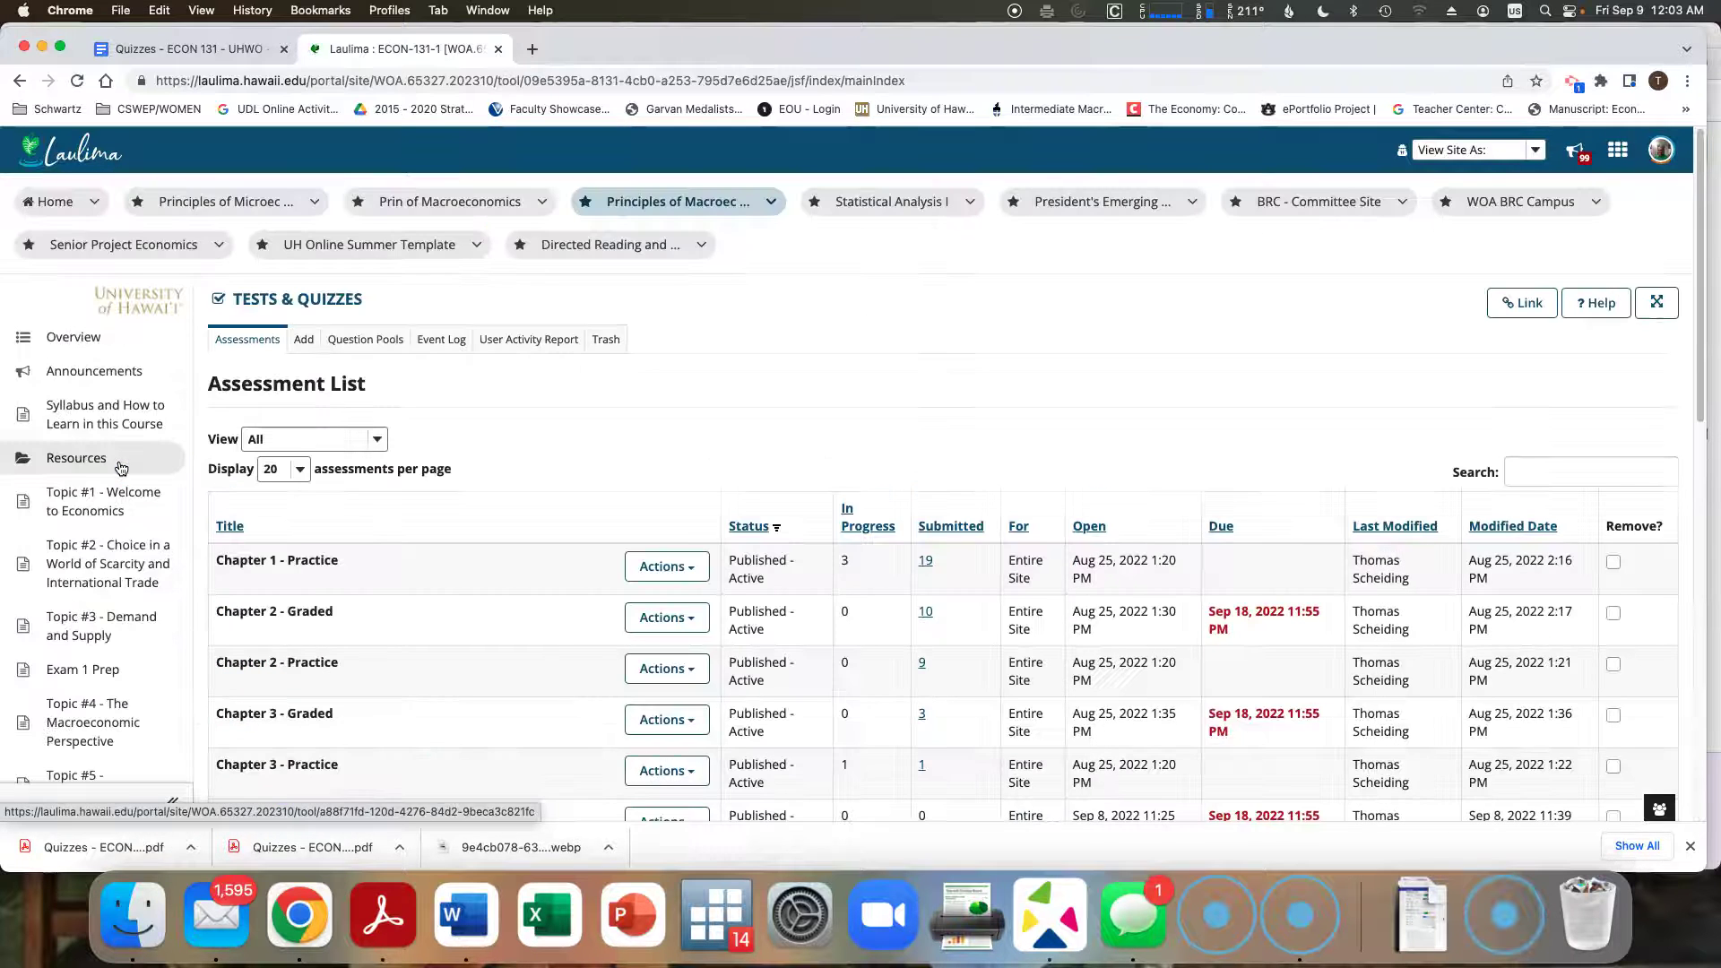
Open Quiz 2's settings, due 10/23/2022 11:55 pm with a 45-minute limit.
scroll(547, 592, "down", 4)
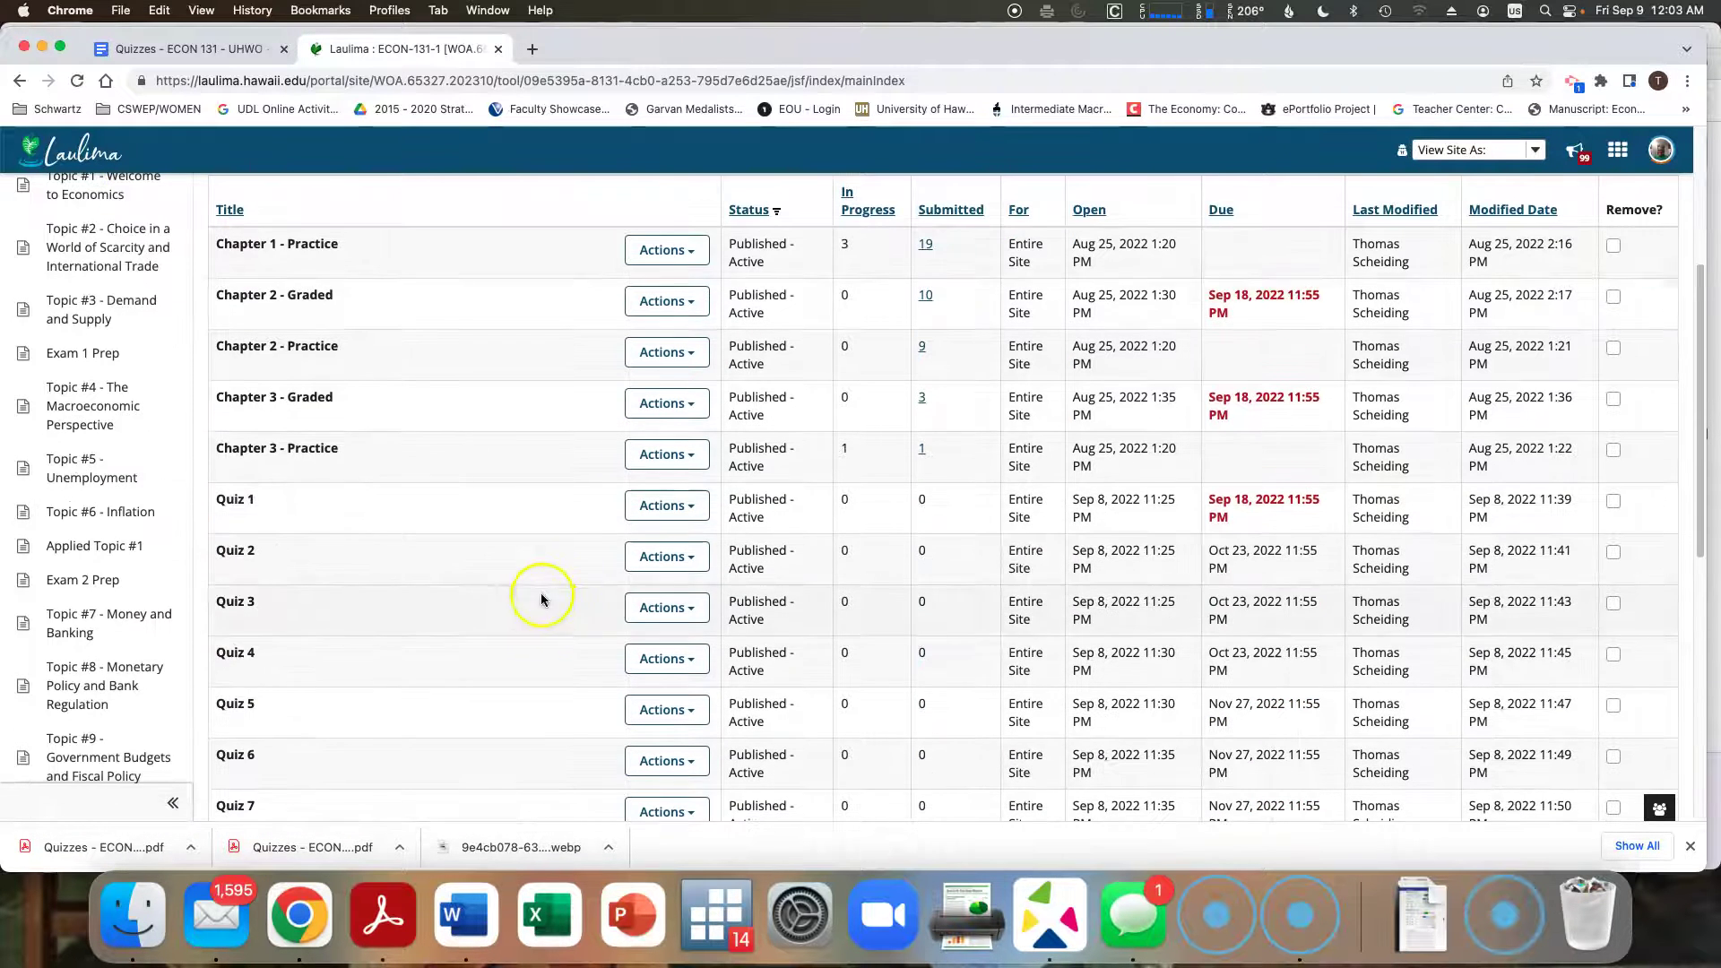
left_click(643, 507)
left_click(531, 527)
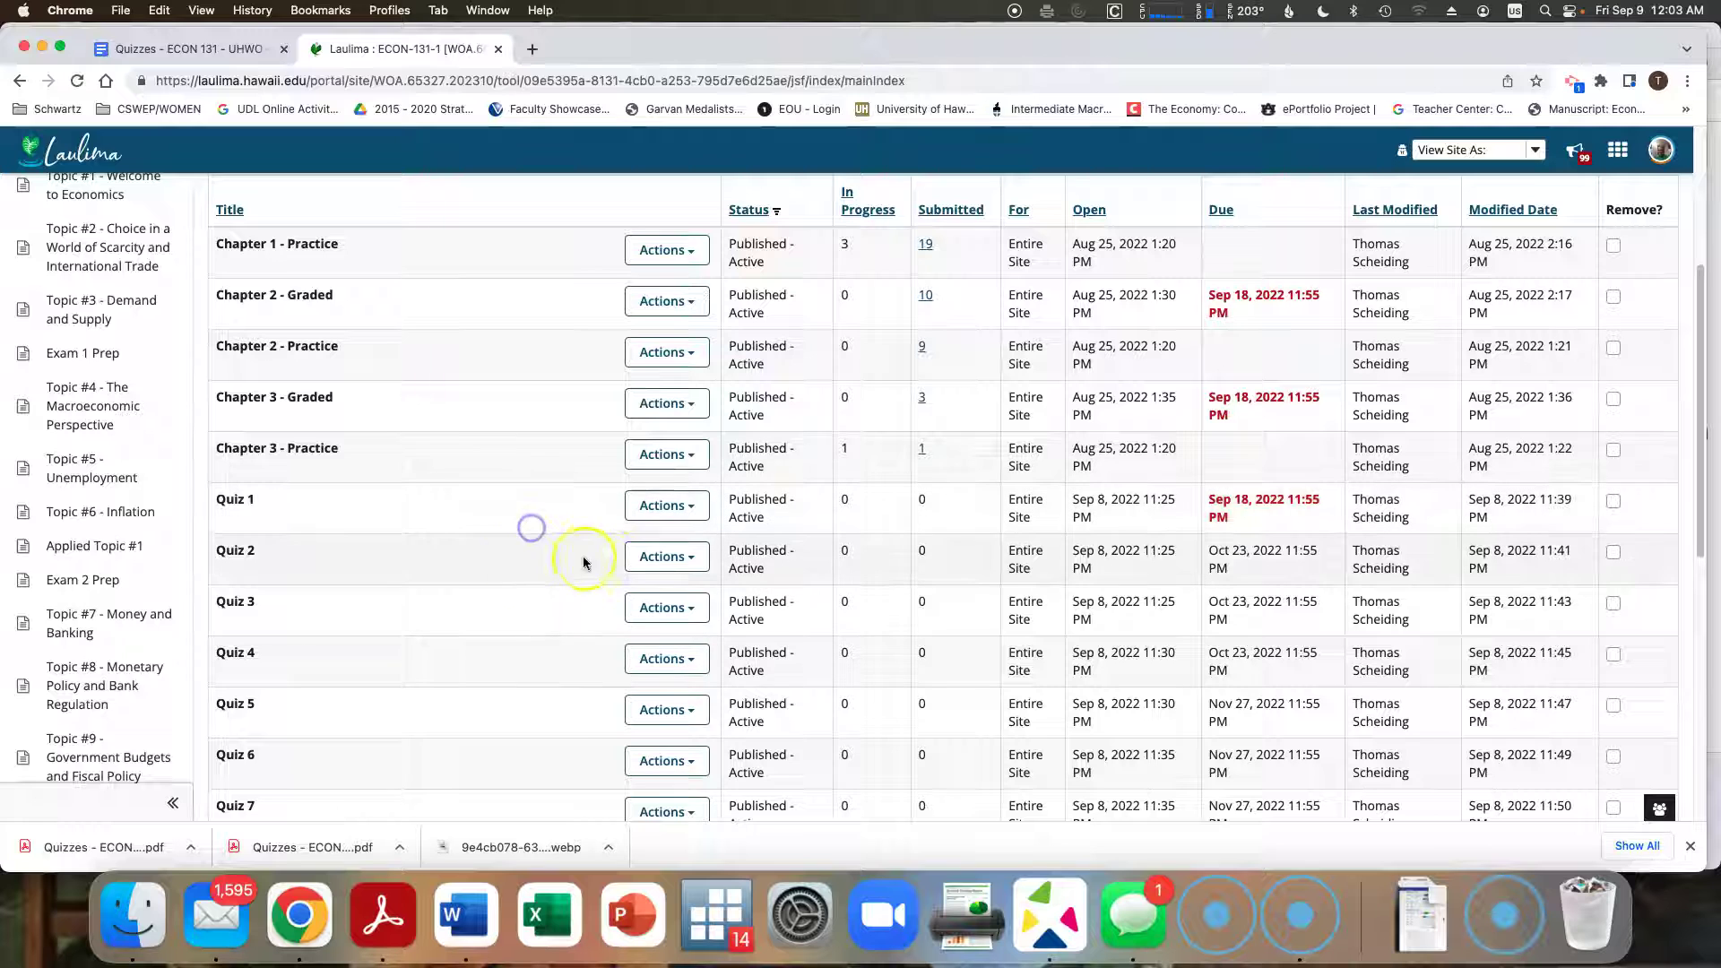
left_click(634, 557)
left_click(615, 663)
left_click(618, 636)
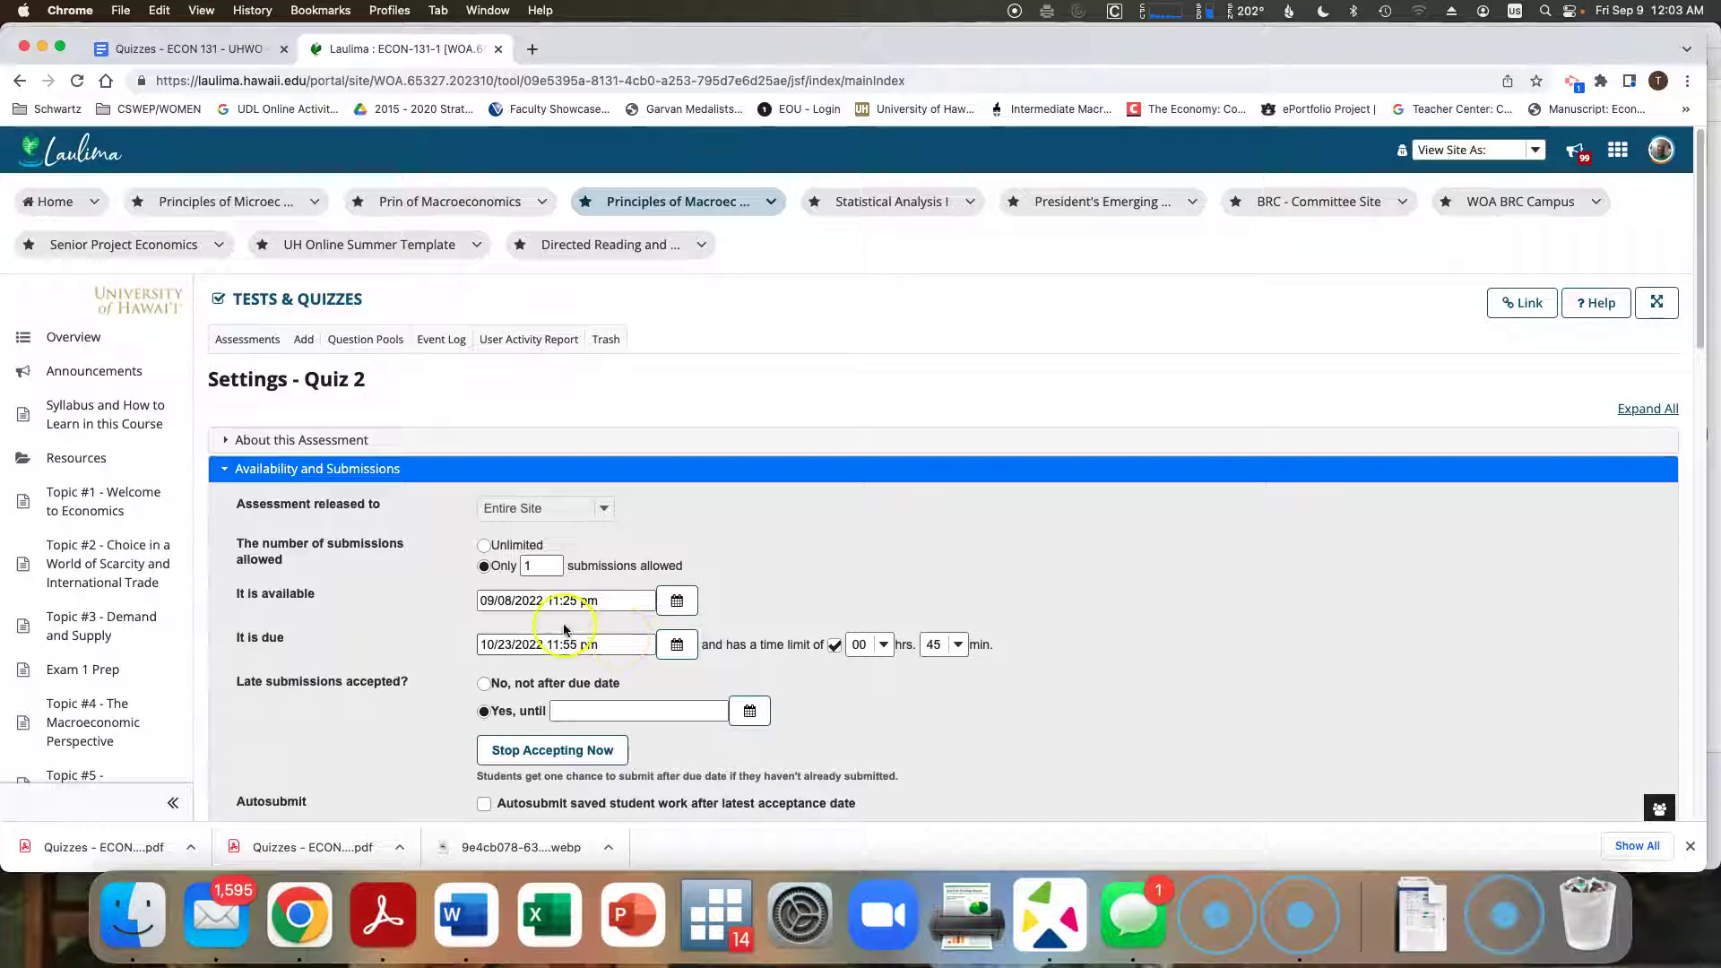
Compare Quiz 2's submissions setting with the policy doc, then expand Grading and Feedback.
left_click(538, 566)
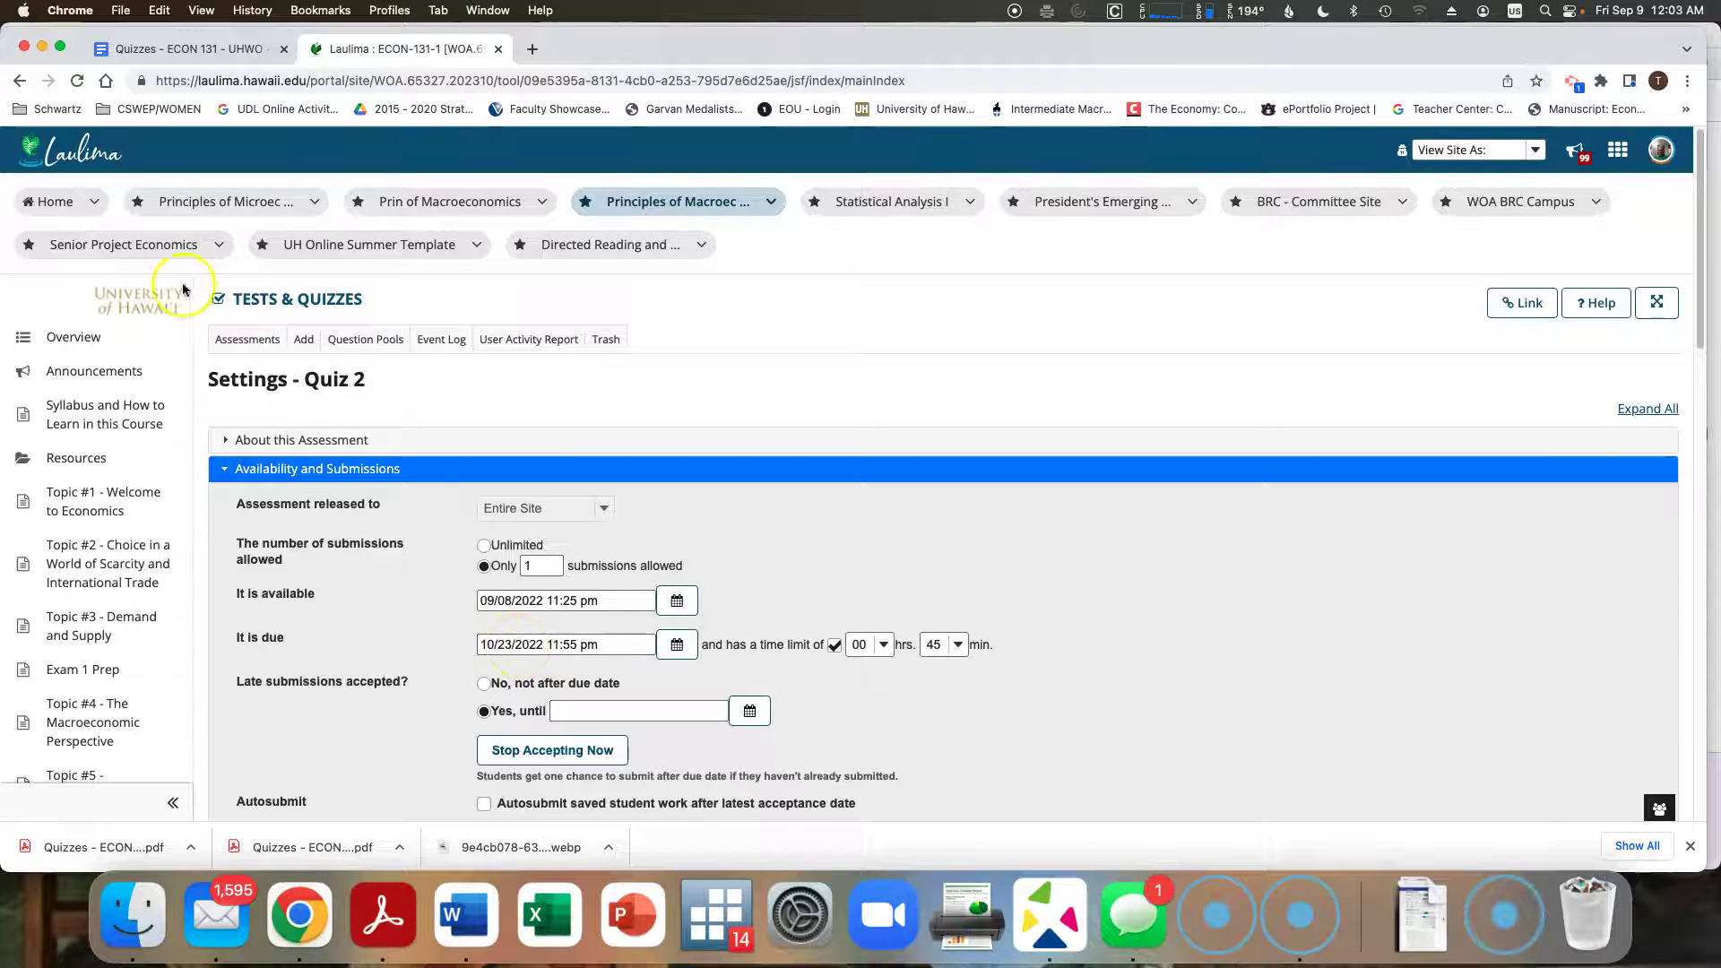
left_click(160, 49)
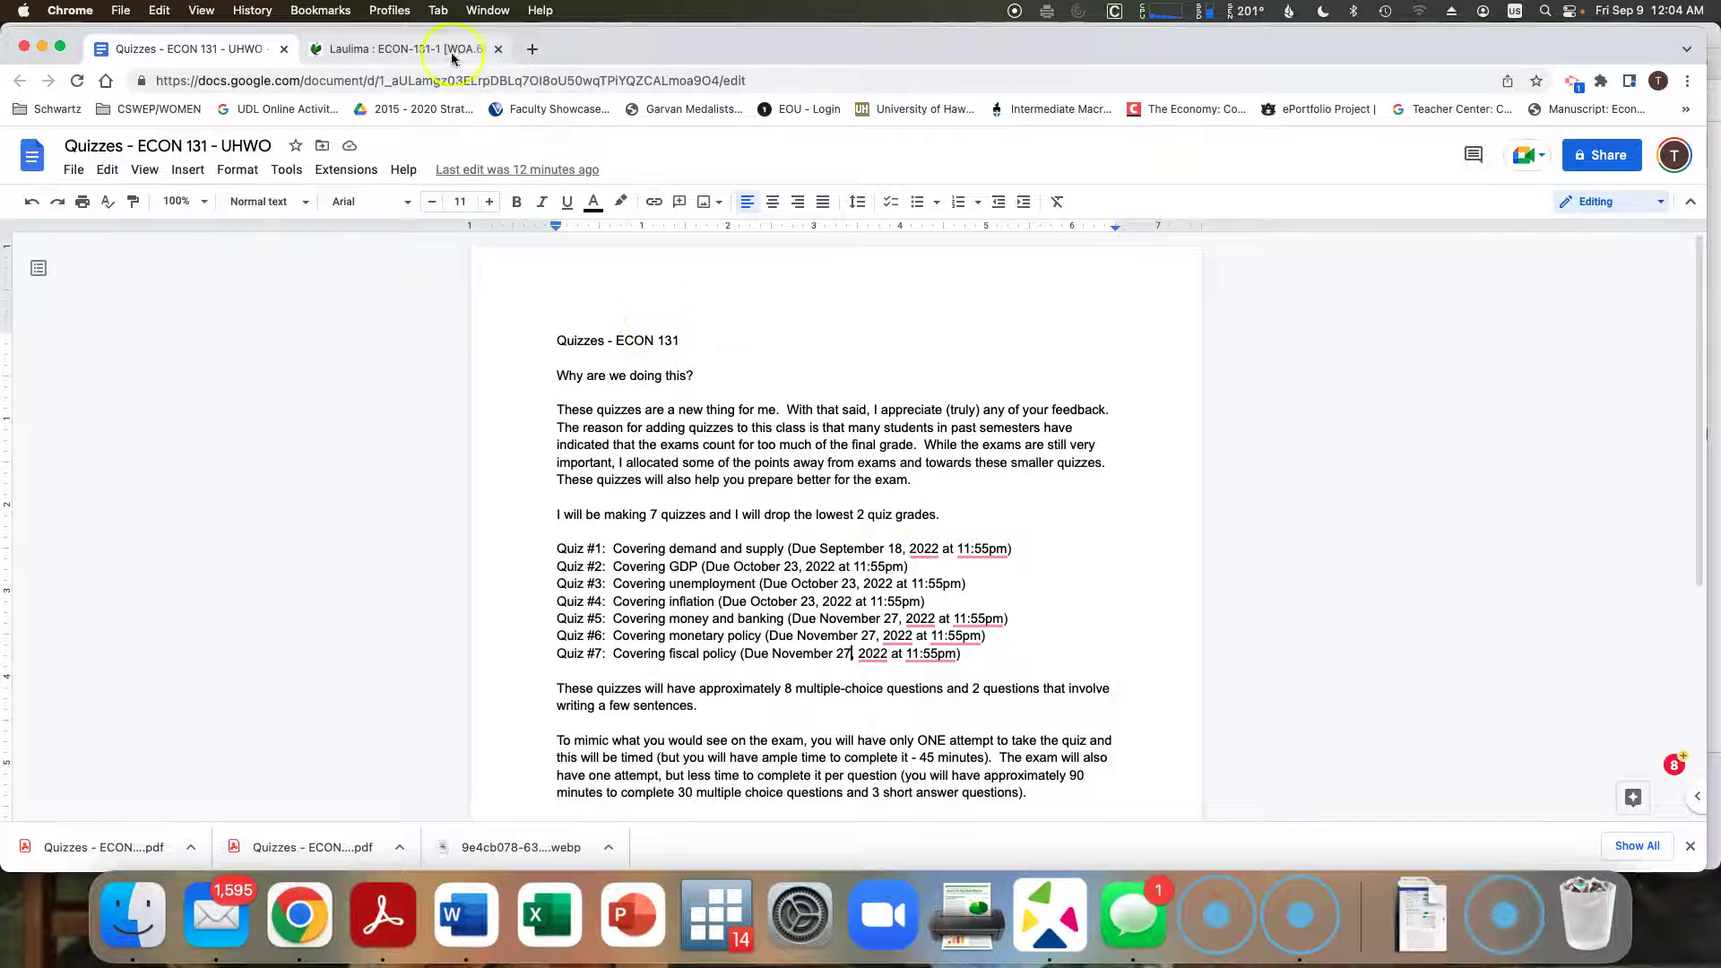
left_click(405, 48)
scroll(734, 353, "down", 15)
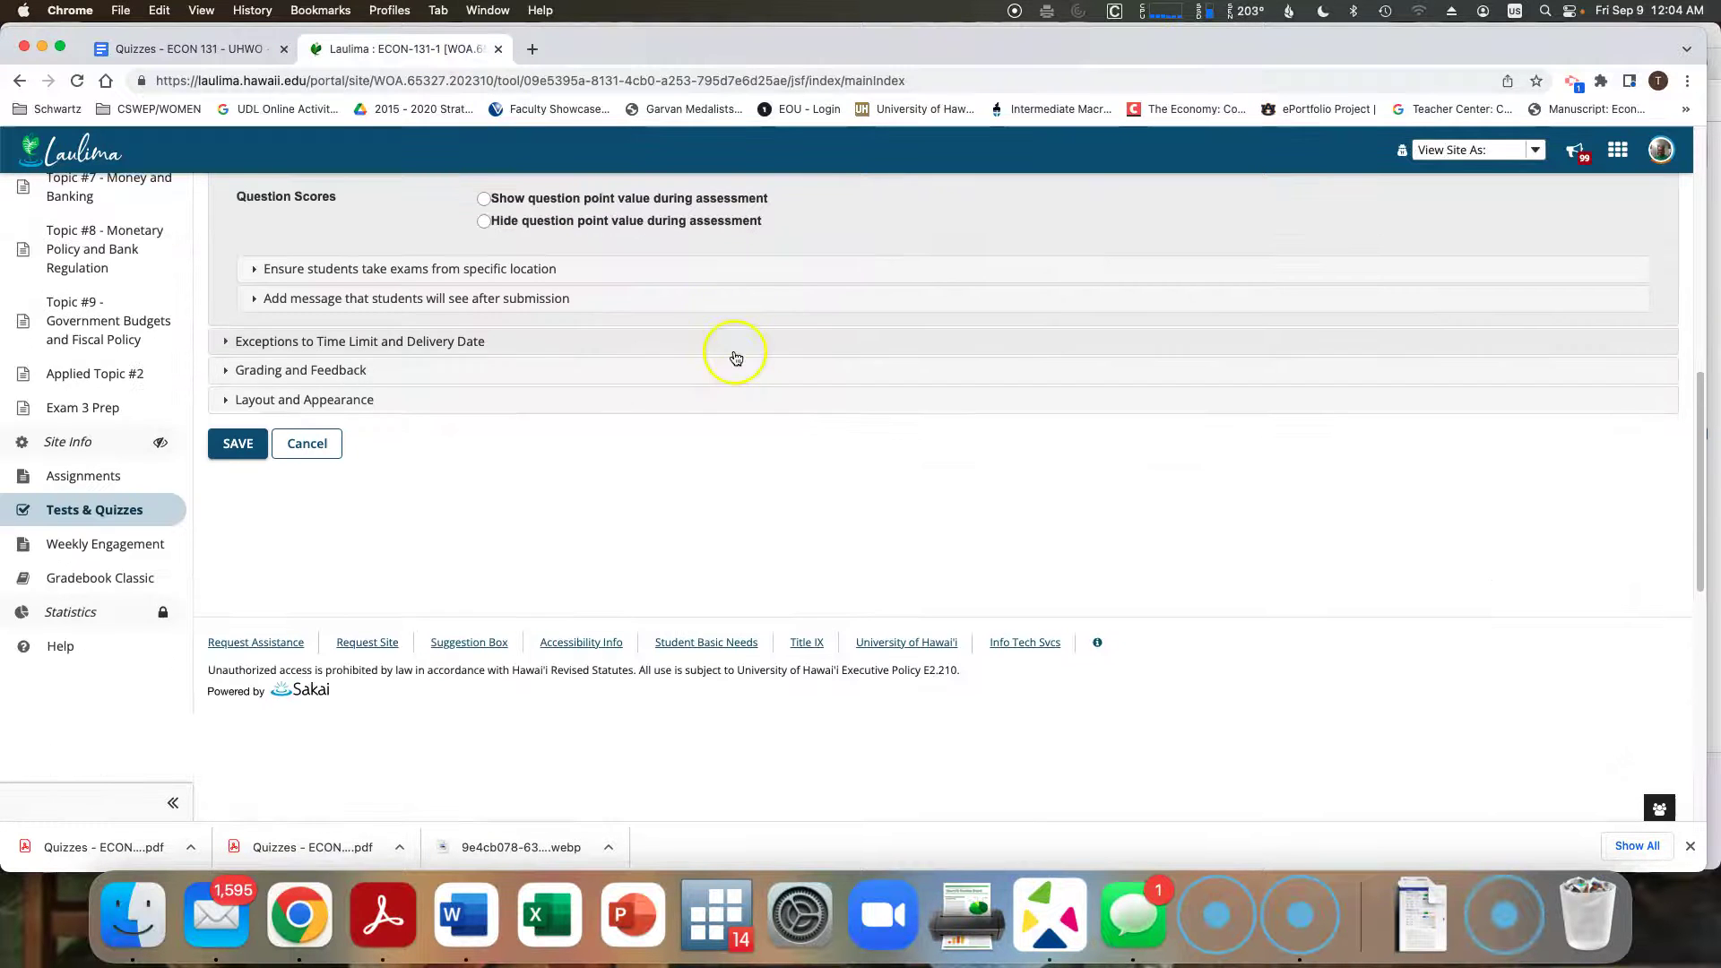
scroll(733, 358, "up", 6)
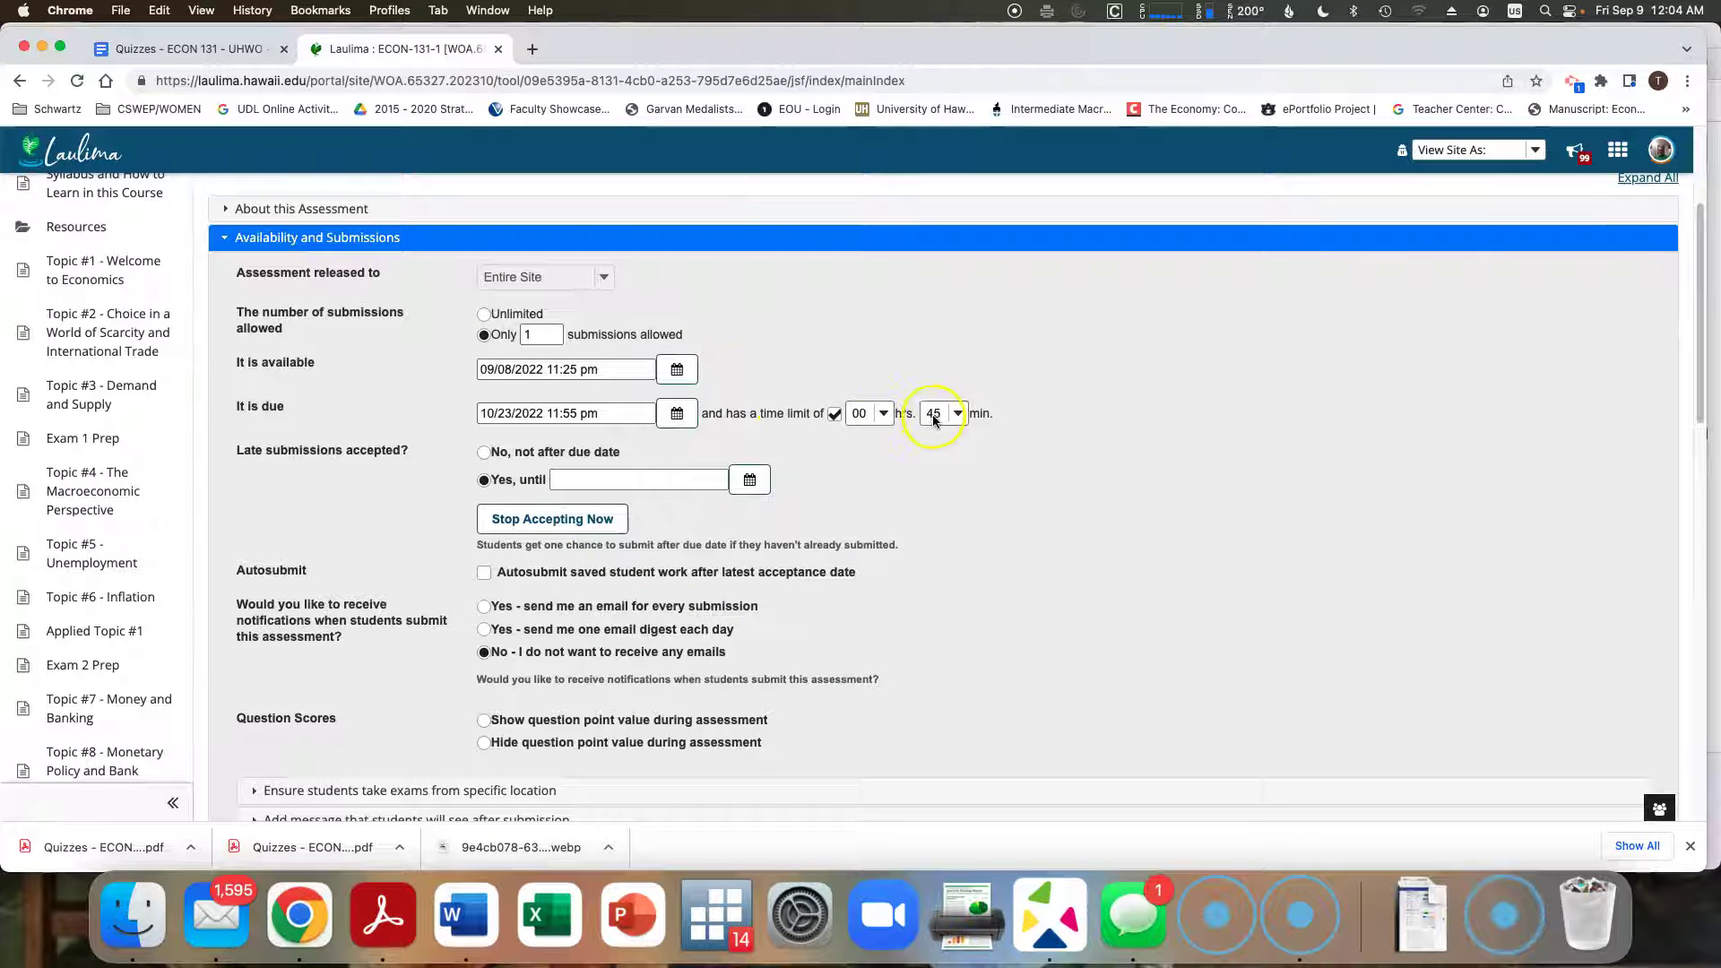
scroll(726, 694, "down", 5)
left_click(607, 576)
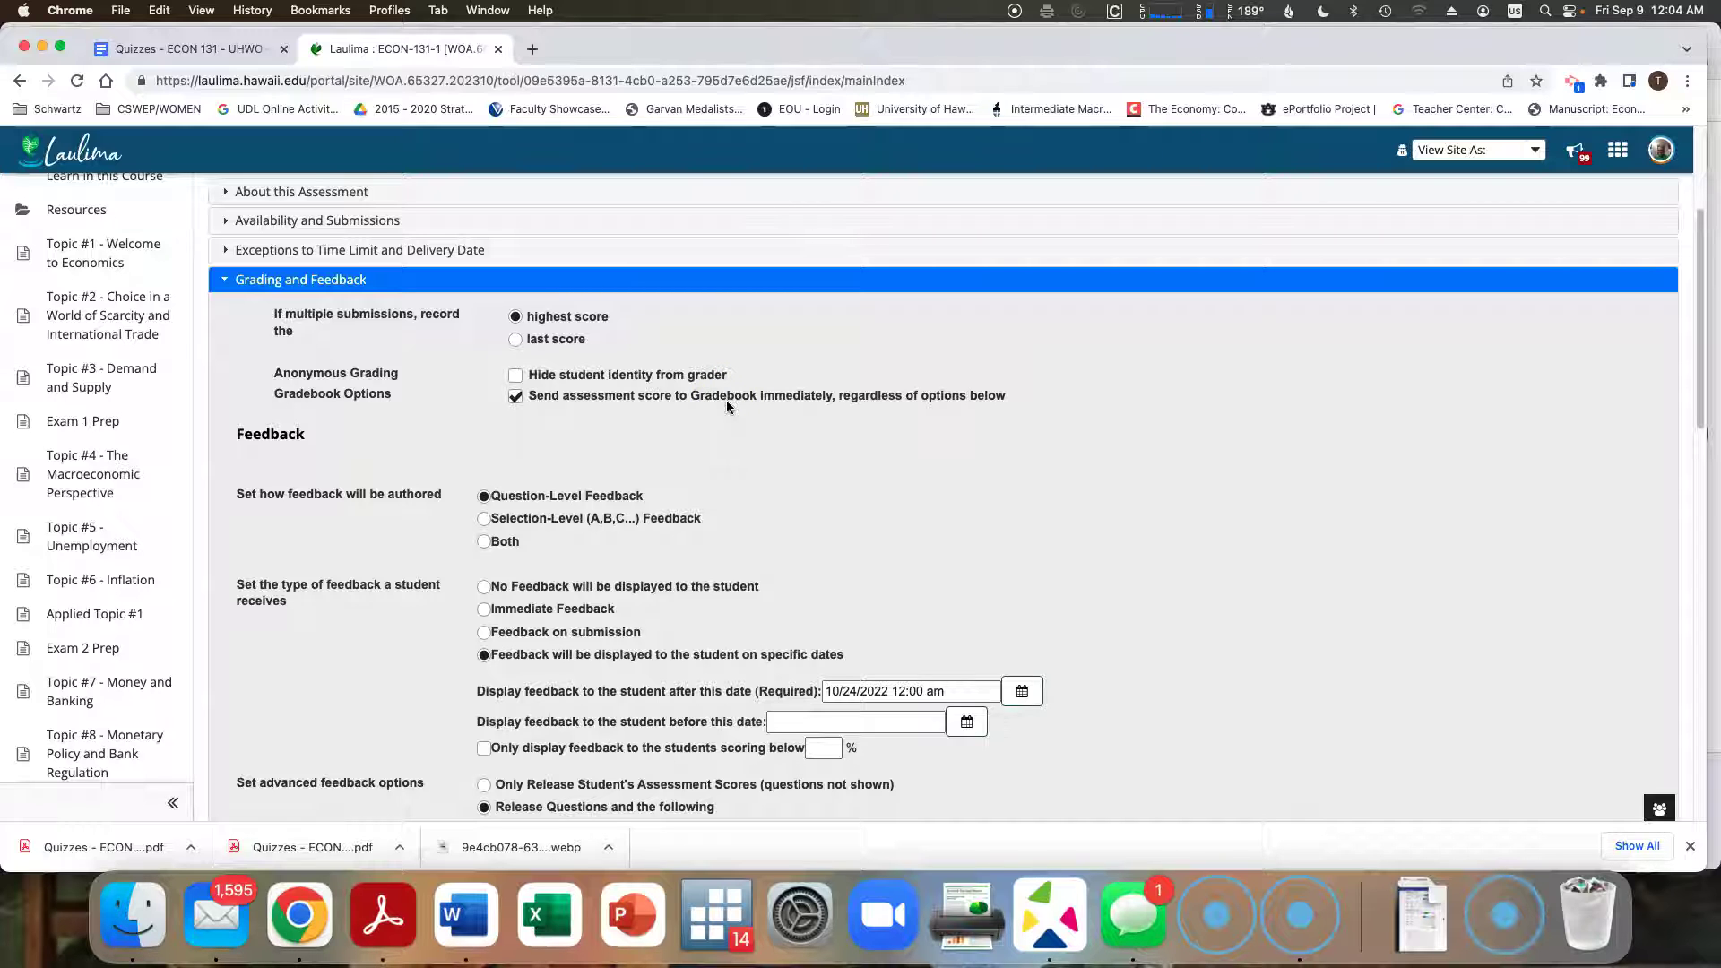
left_click(544, 664)
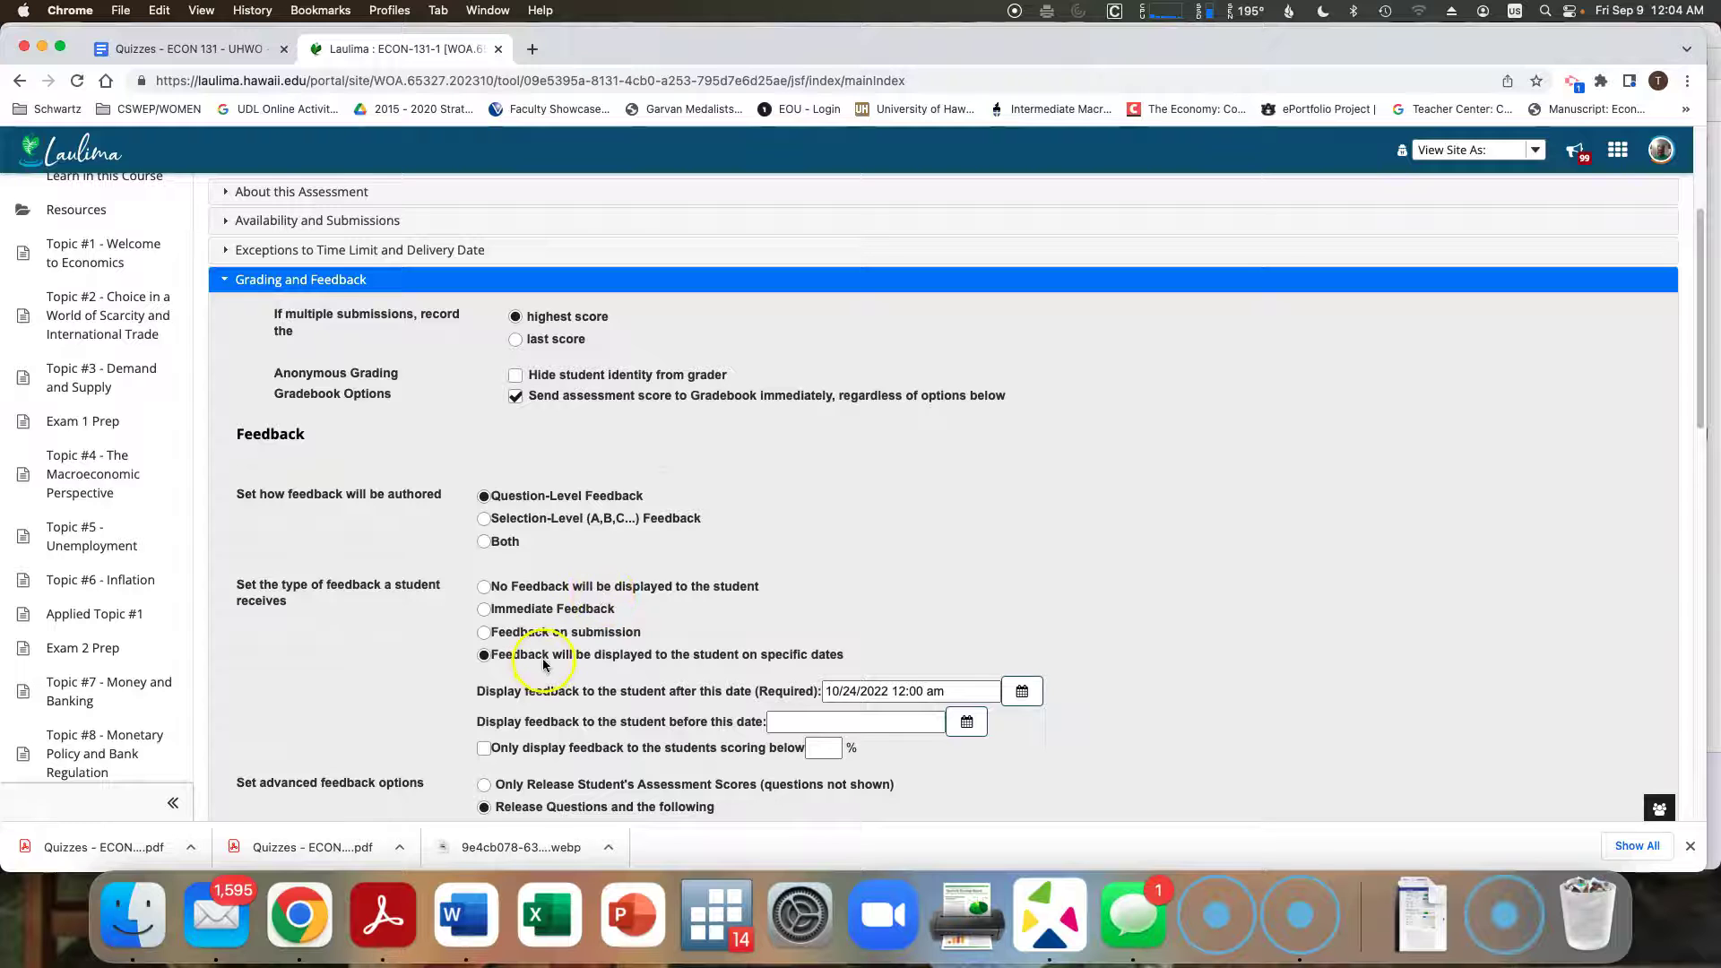
left_click(855, 700)
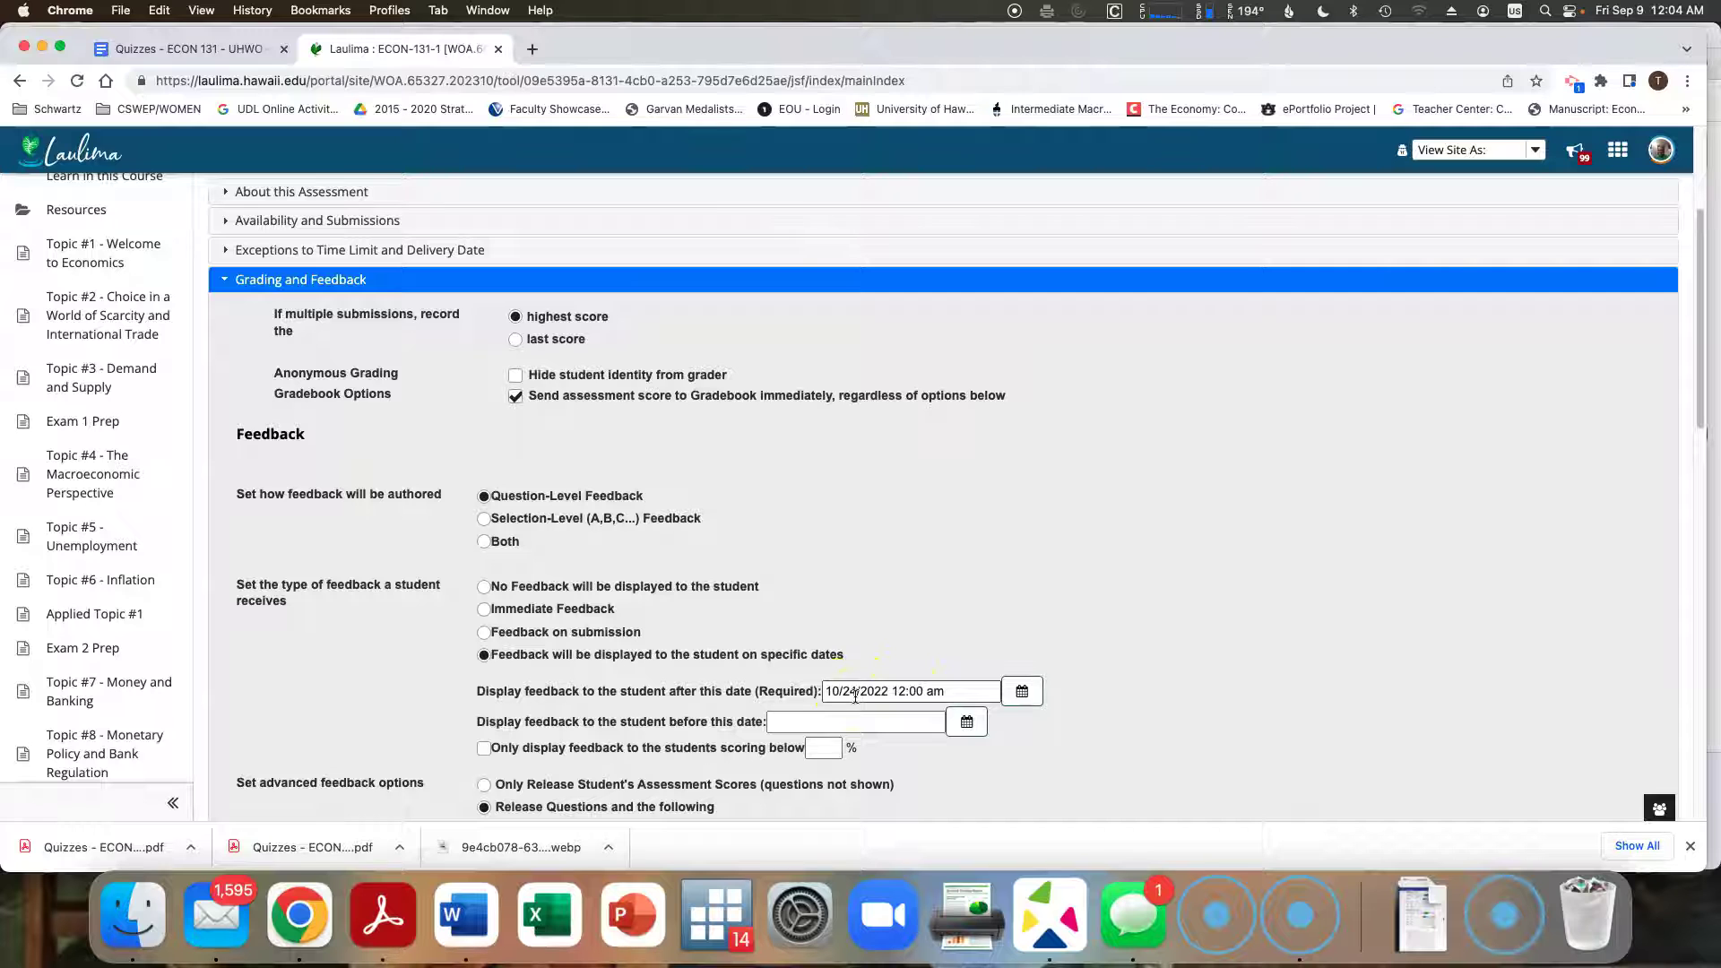
scroll(865, 704, "down", 2)
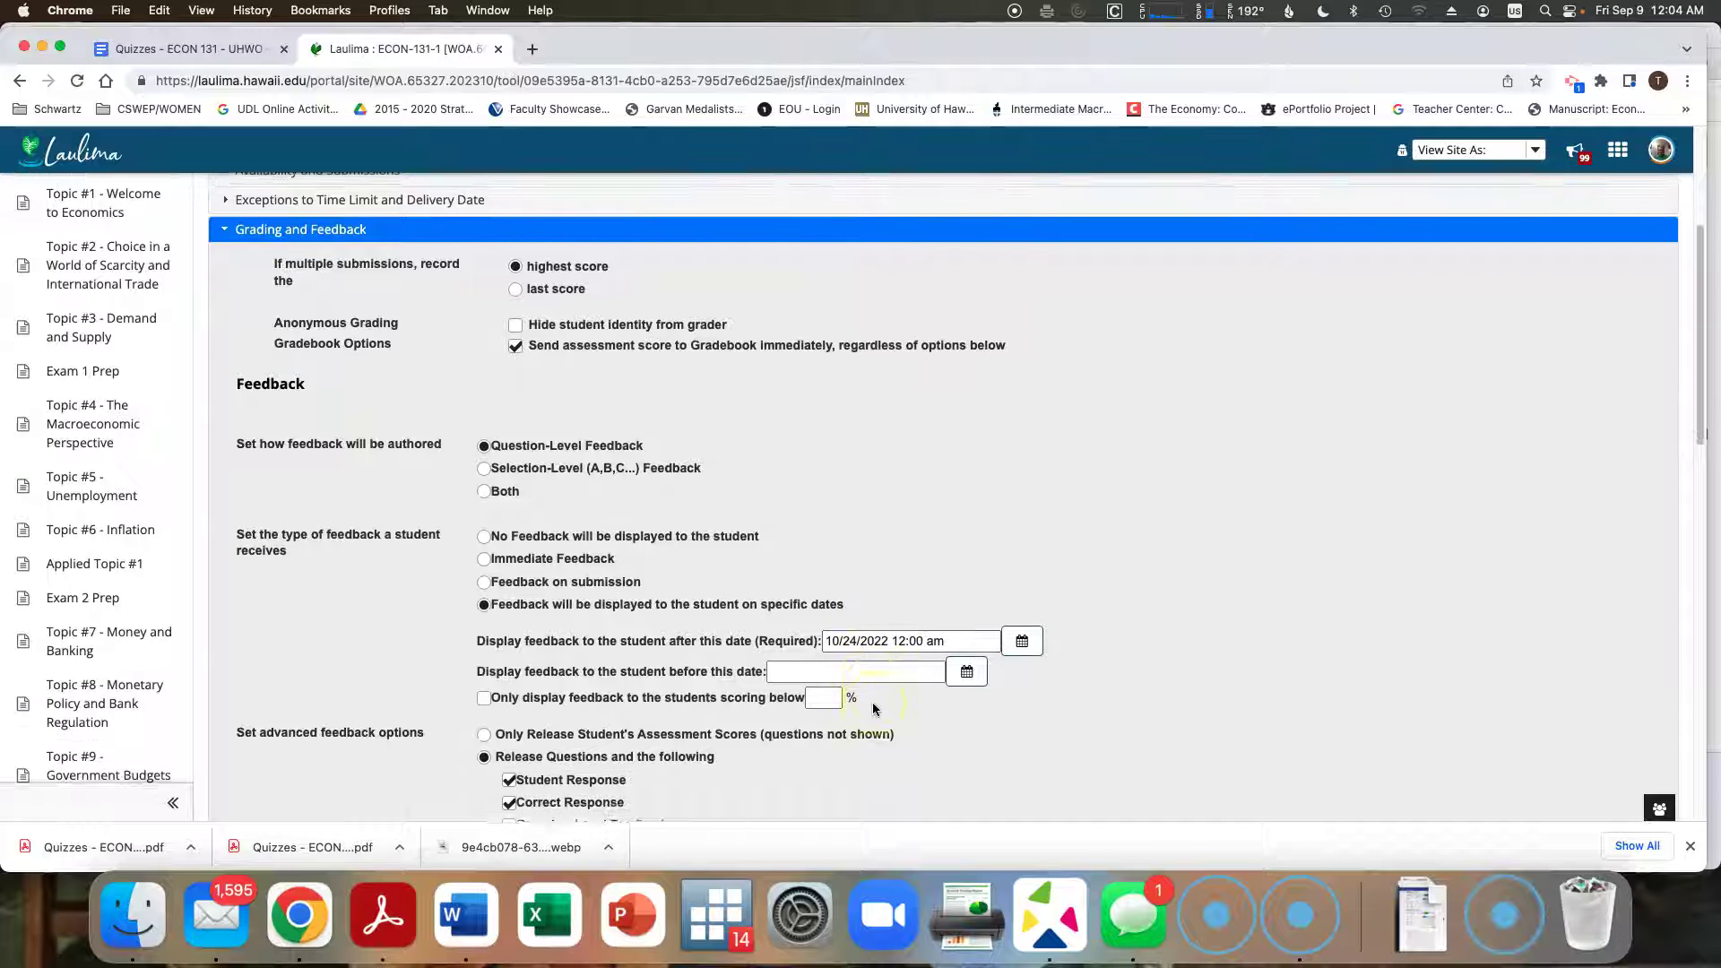
scroll(874, 708, "down", 5)
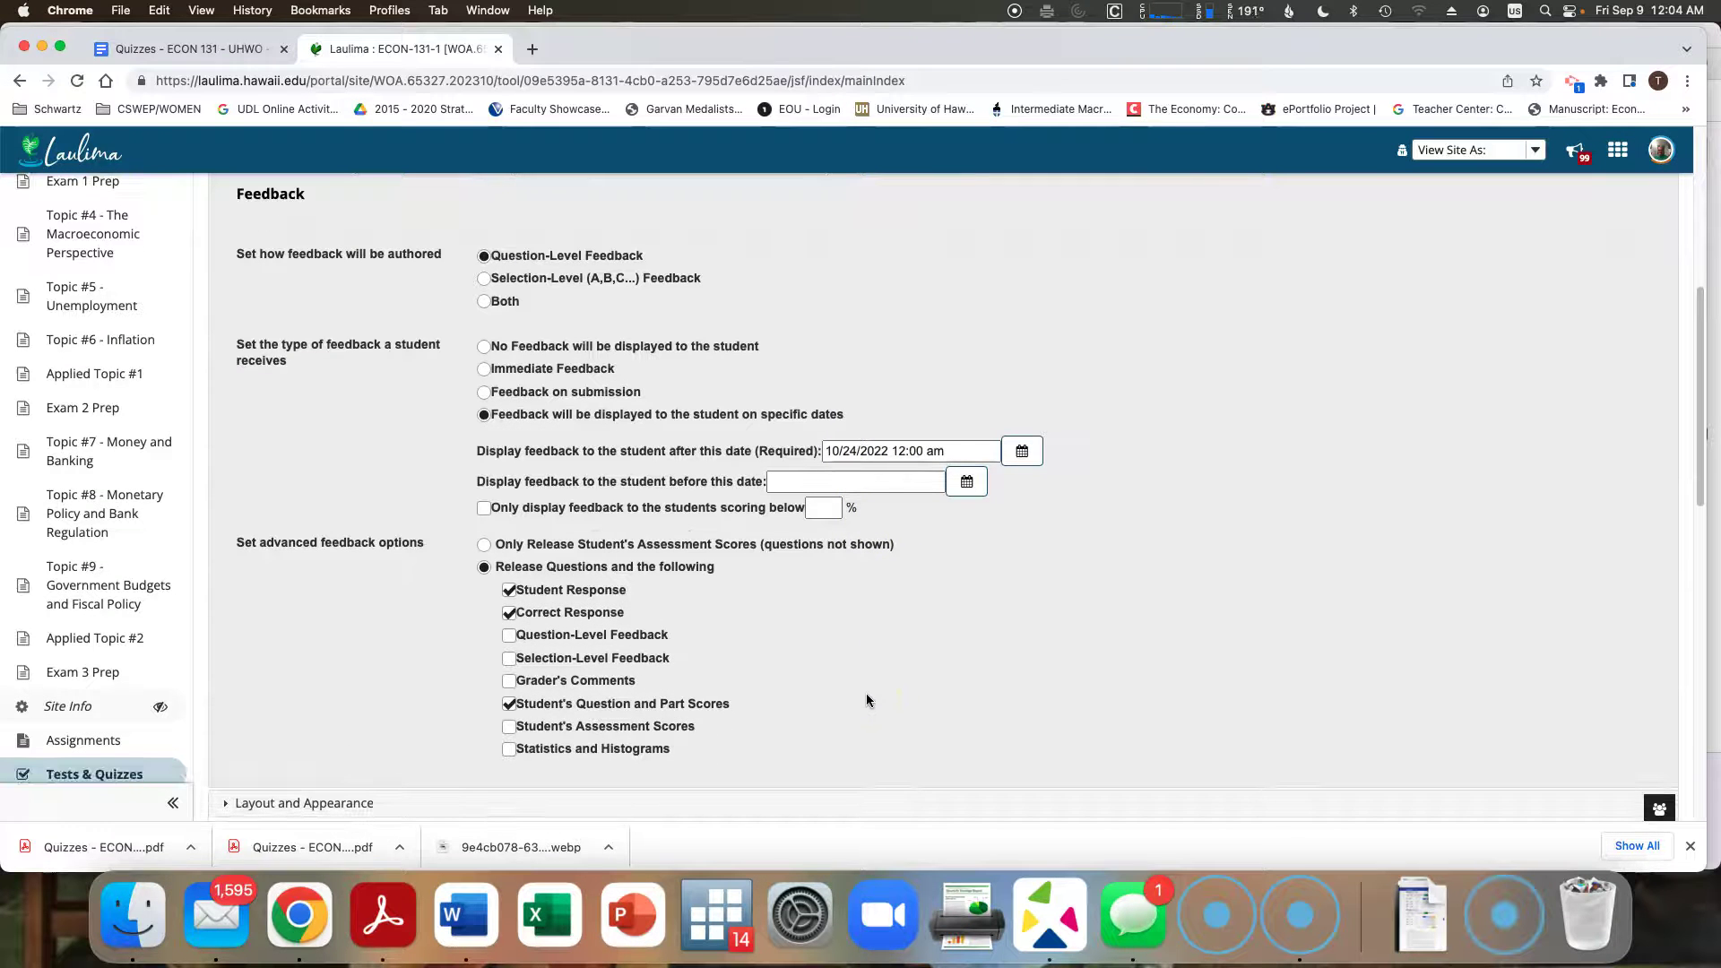
left_click(811, 482)
Go back to the assessment list and open Quiz 1's settings.
scroll(489, 346, "up", 10)
left_click(305, 338)
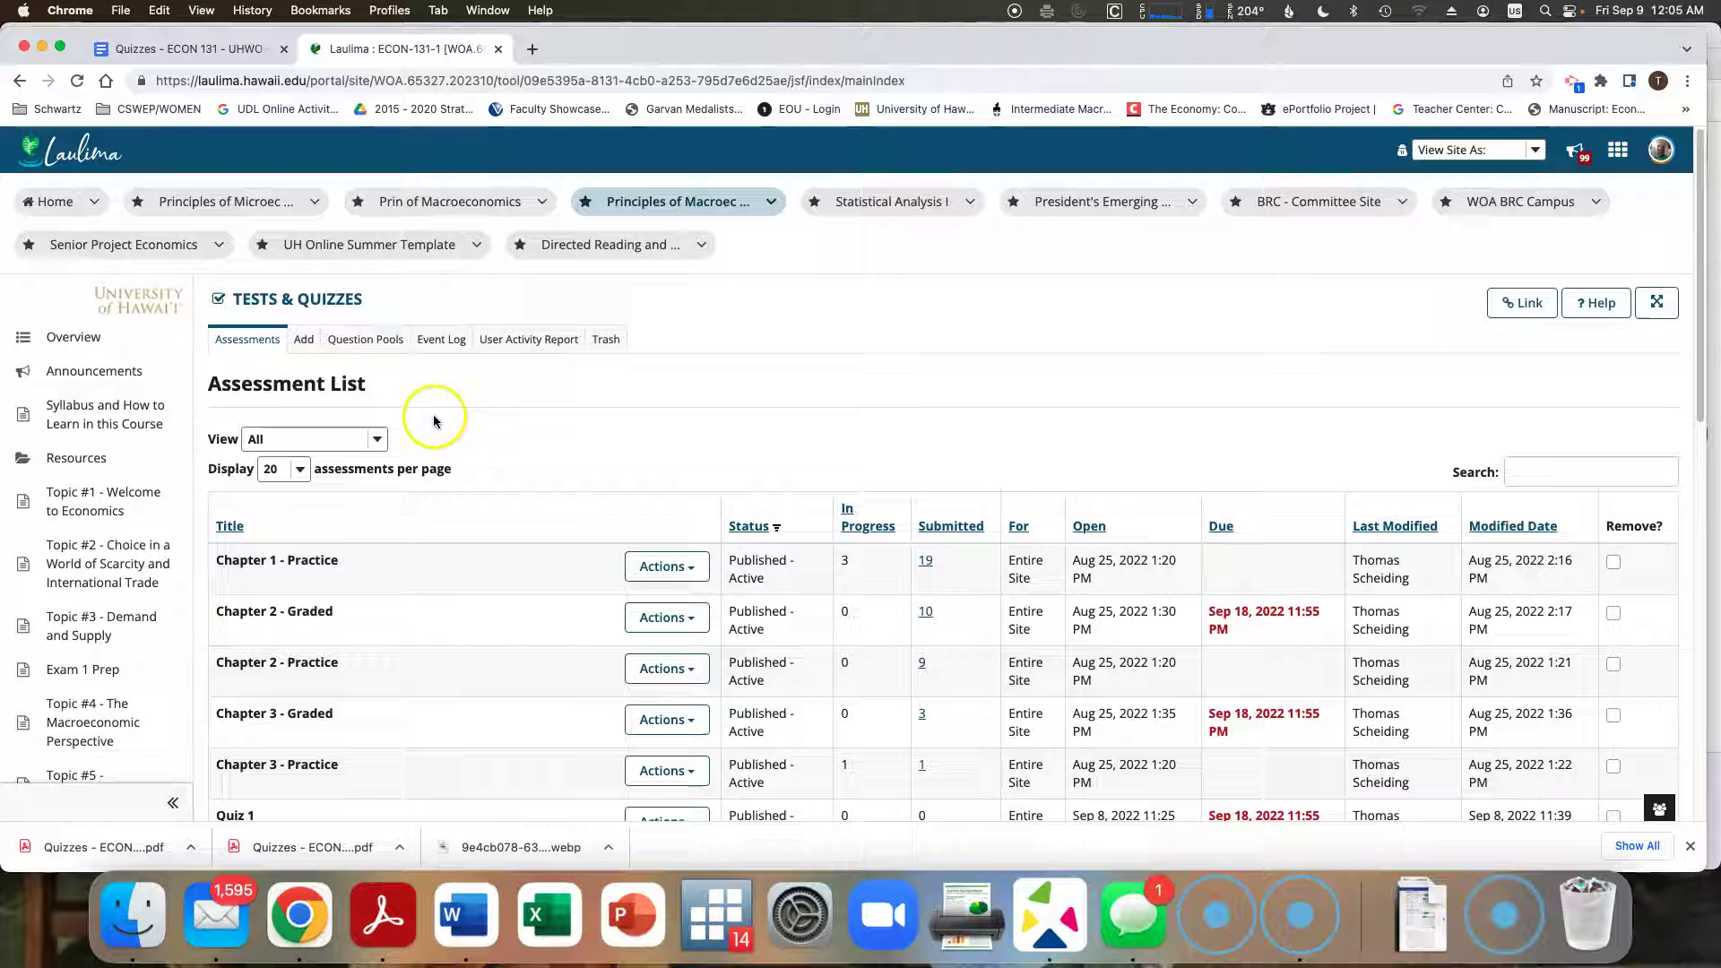
scroll(587, 618, "down", 6)
left_click(681, 560)
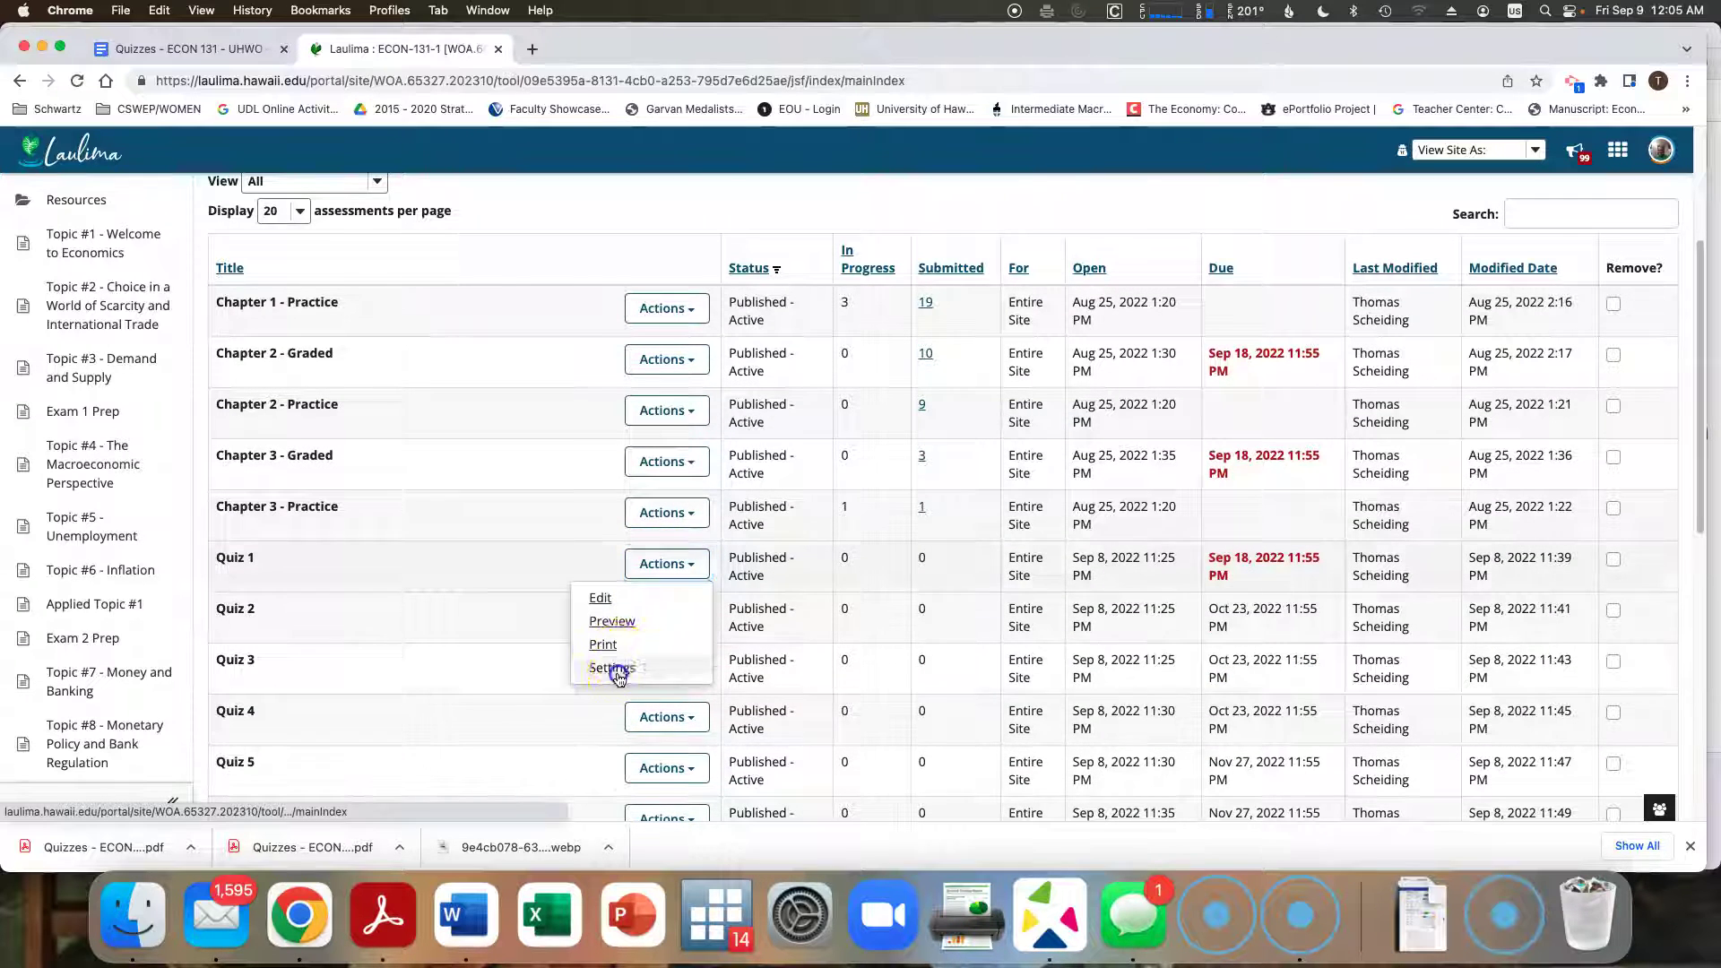
left_click(612, 668)
left_click(565, 567)
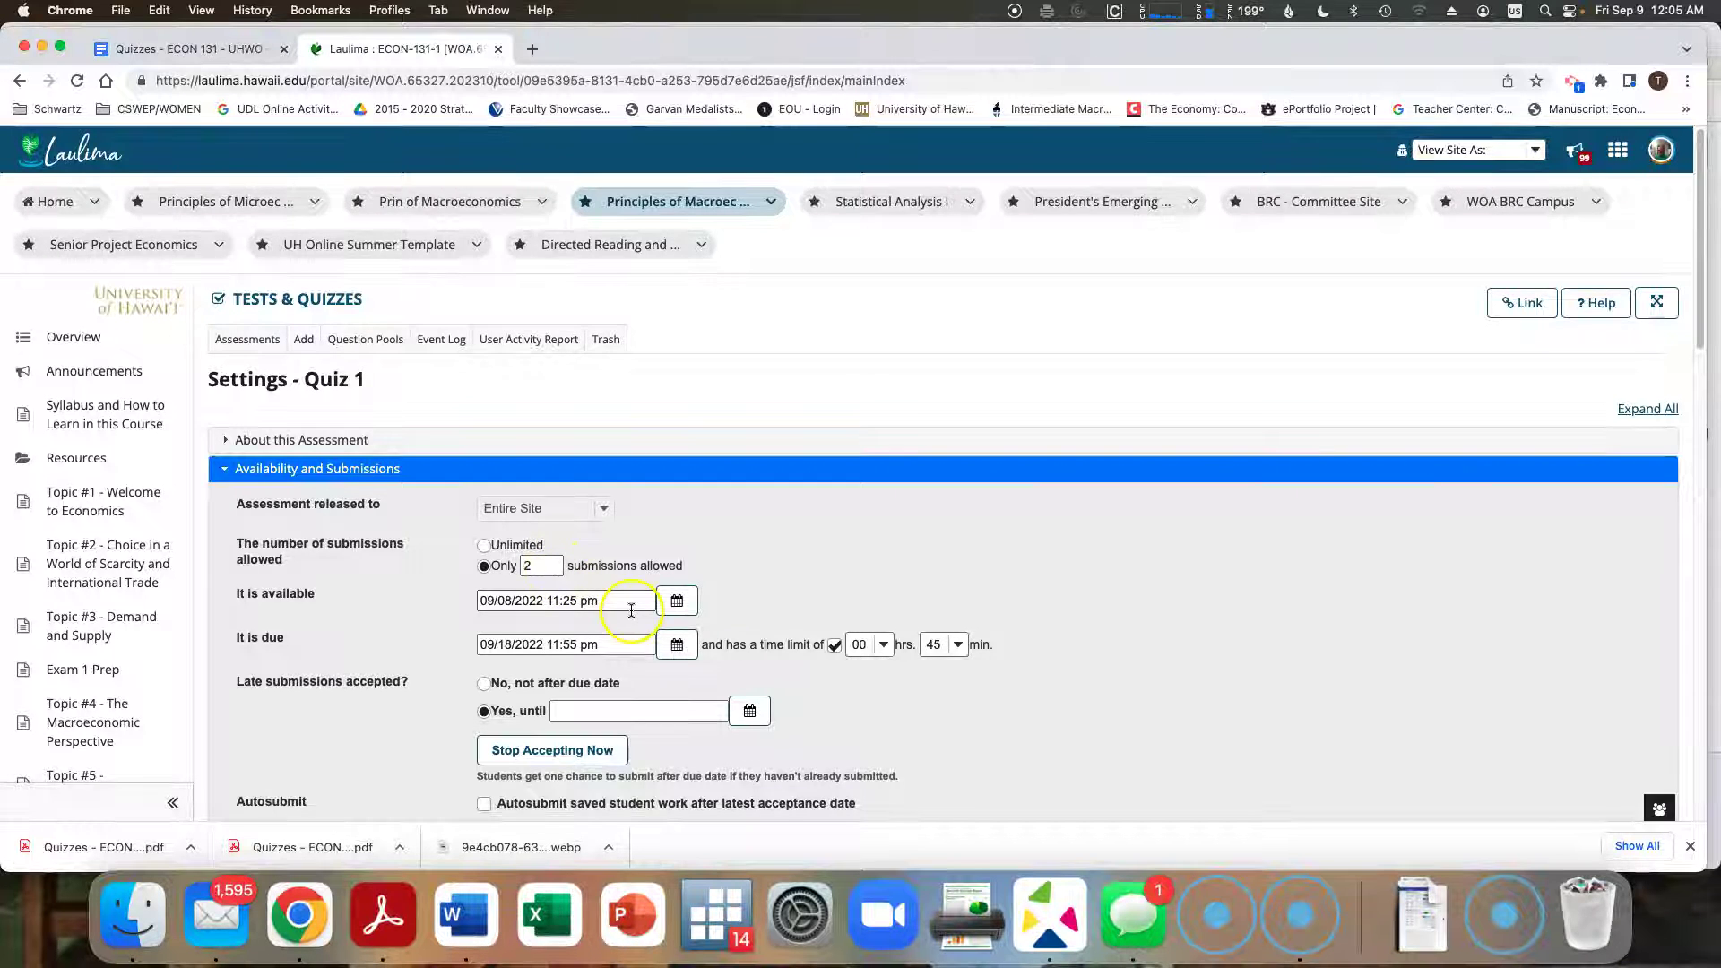
Set Quiz 1's feedback to be given on submission in Grading and Feedback, and save.
scroll(627, 603, "down", 7)
left_click(585, 610)
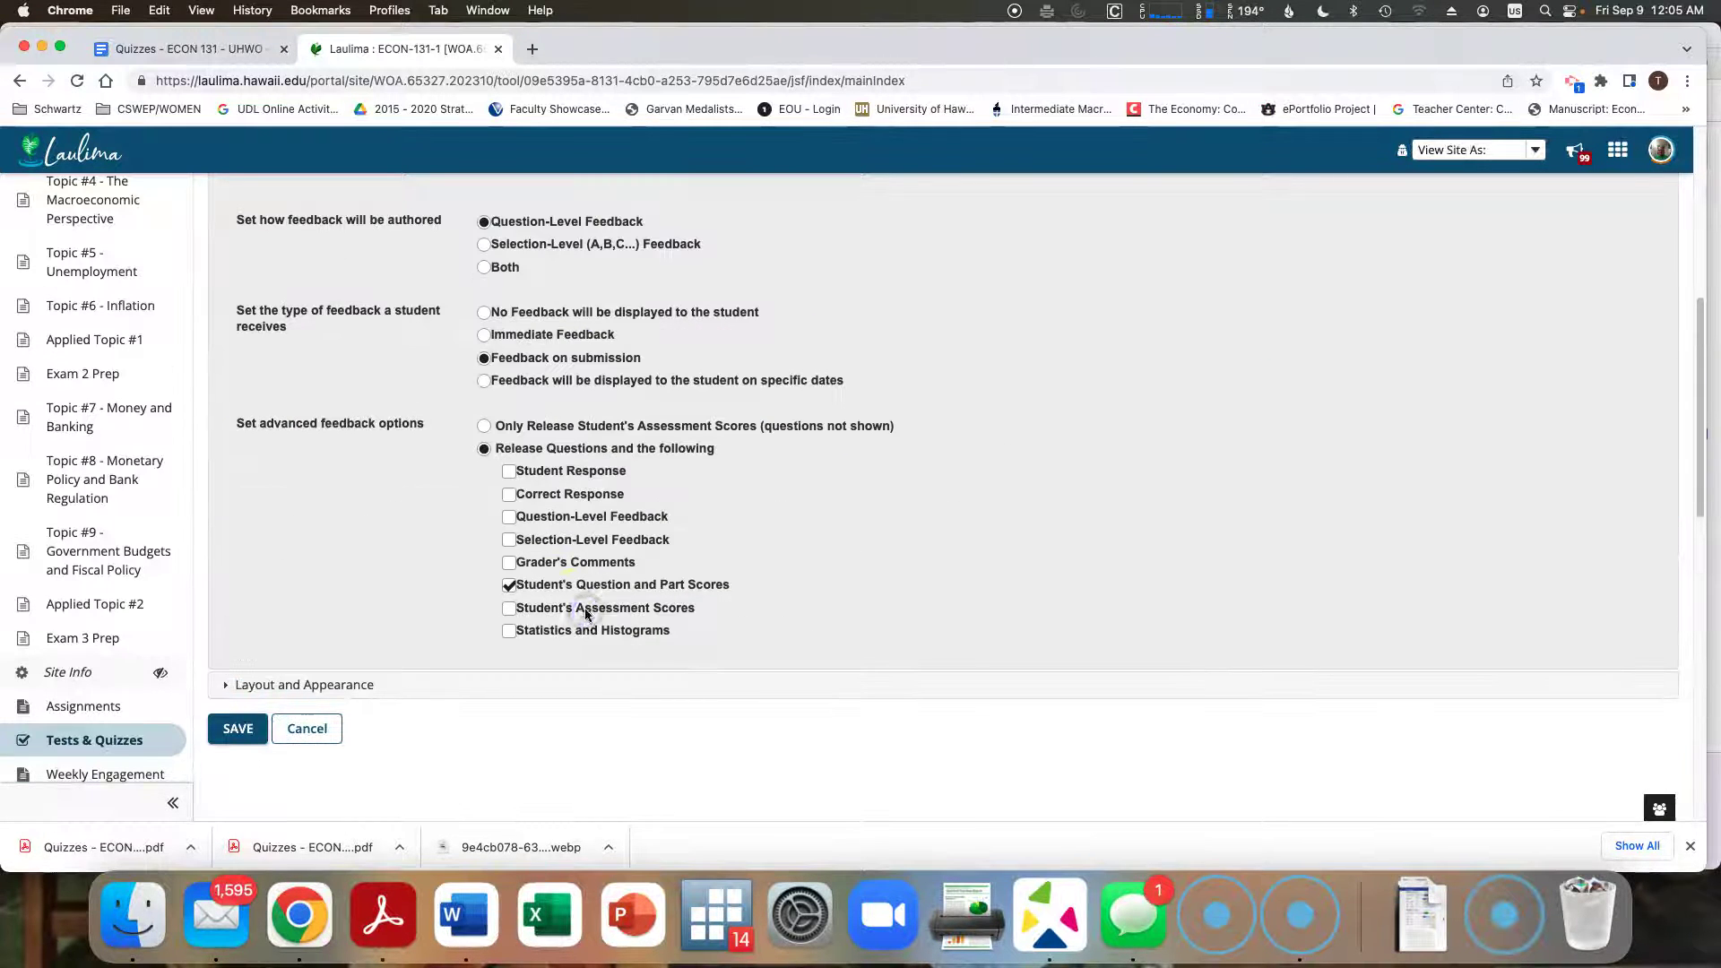
left_click(526, 589)
left_click(287, 728)
left_click(235, 727)
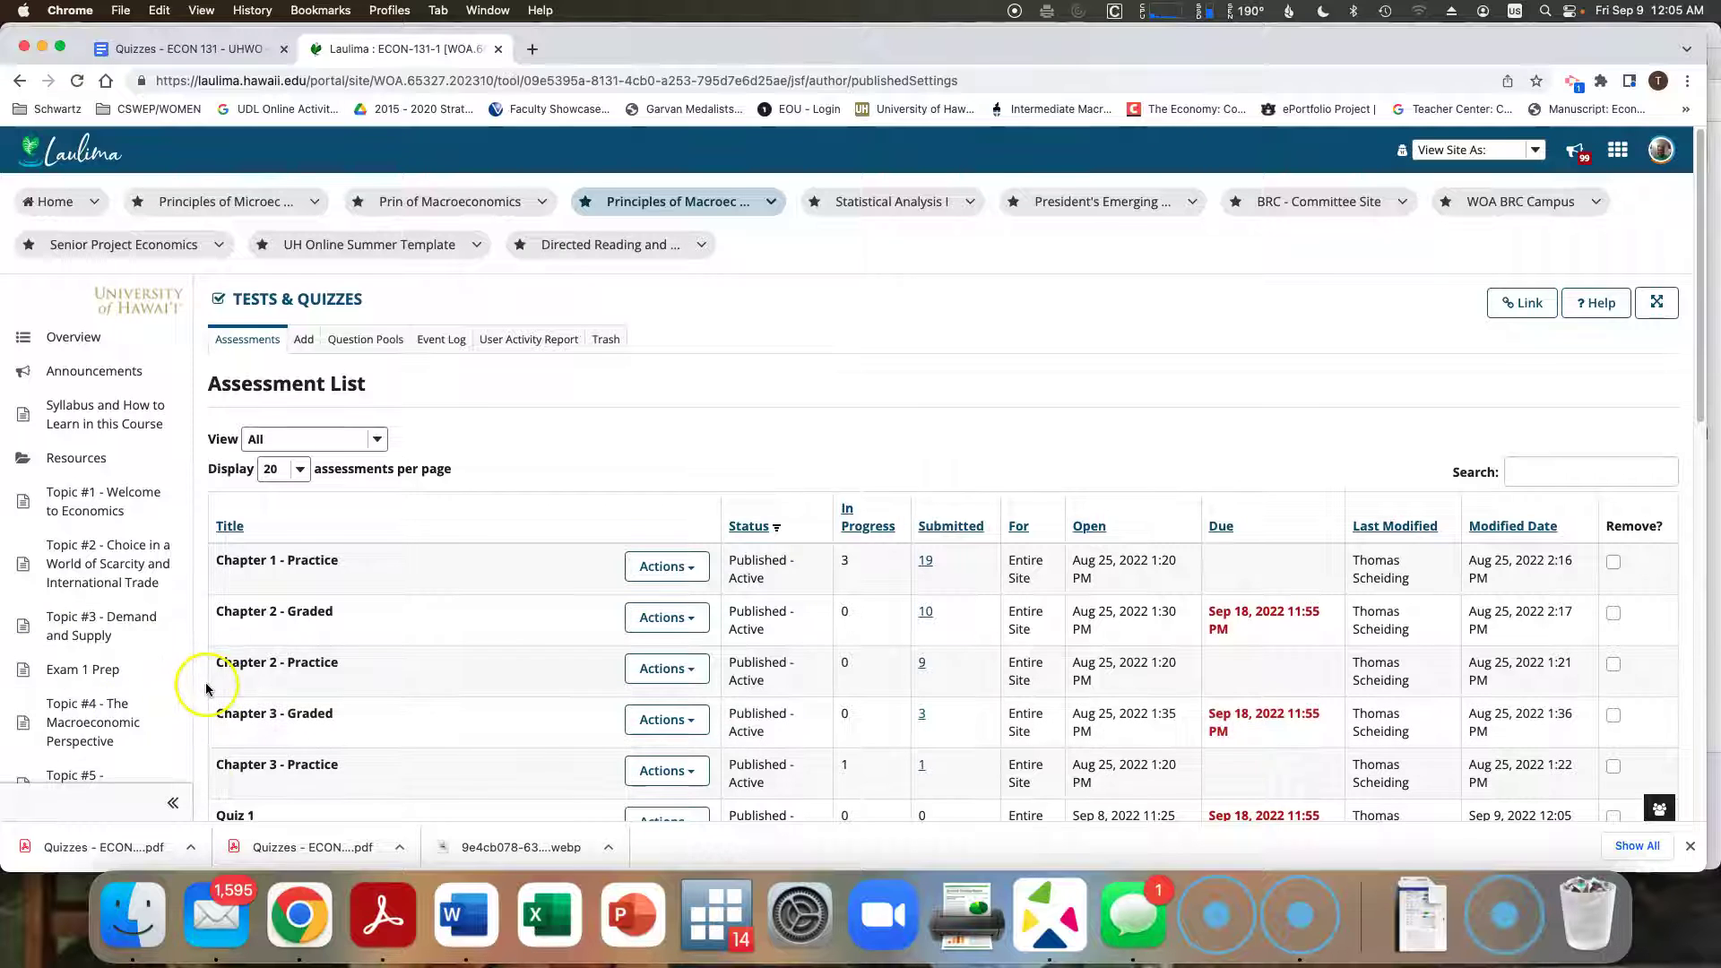
Go to Topic #3 - Demand and Supply and follow its Quiz #1 link to Quiz 1.
scroll(184, 676, "down", 3)
scroll(180, 679, "up", 3)
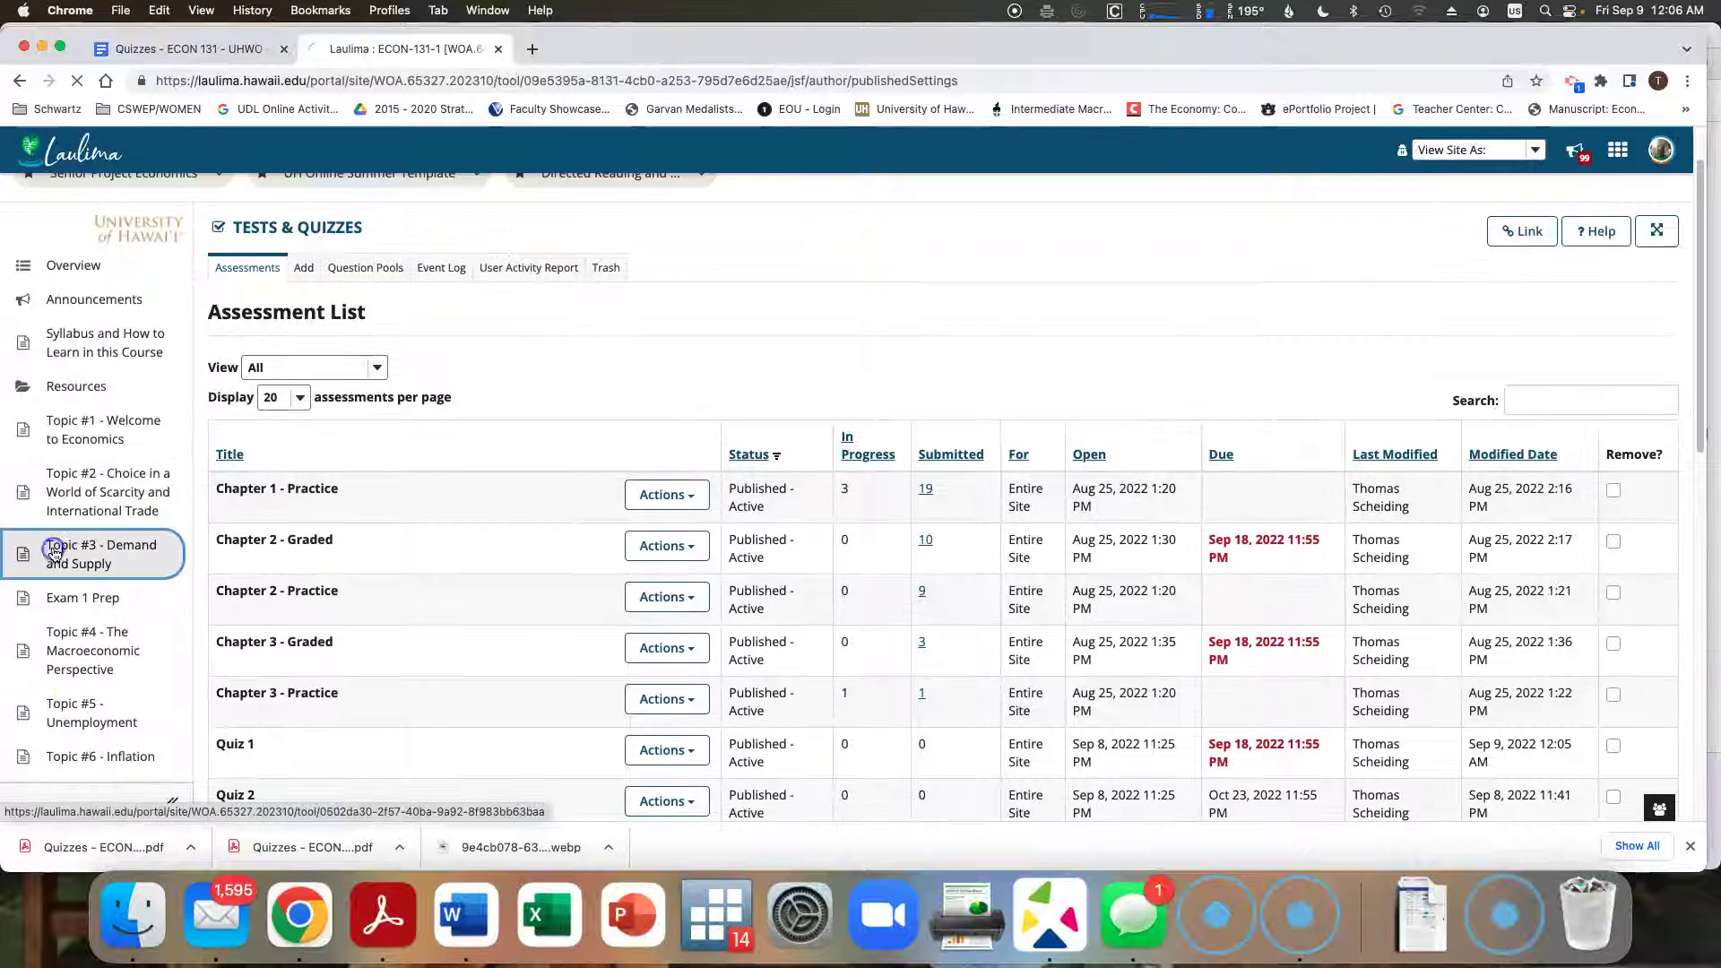
left_click(139, 554)
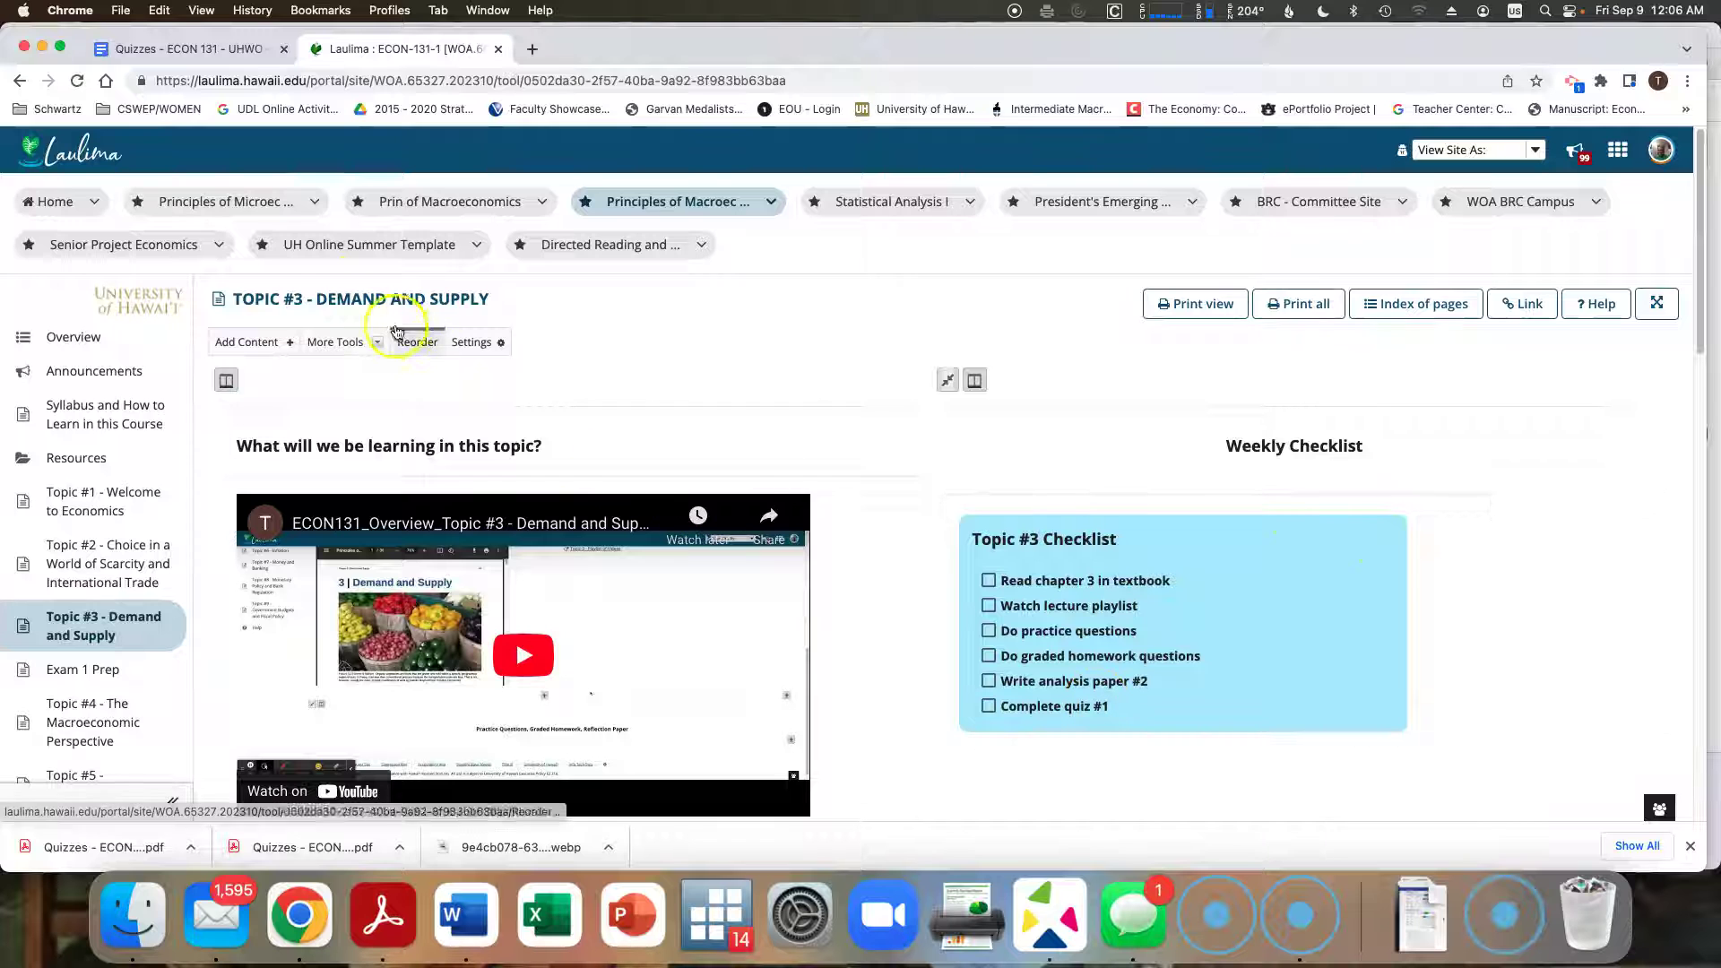
scroll(1049, 709, "down", 10)
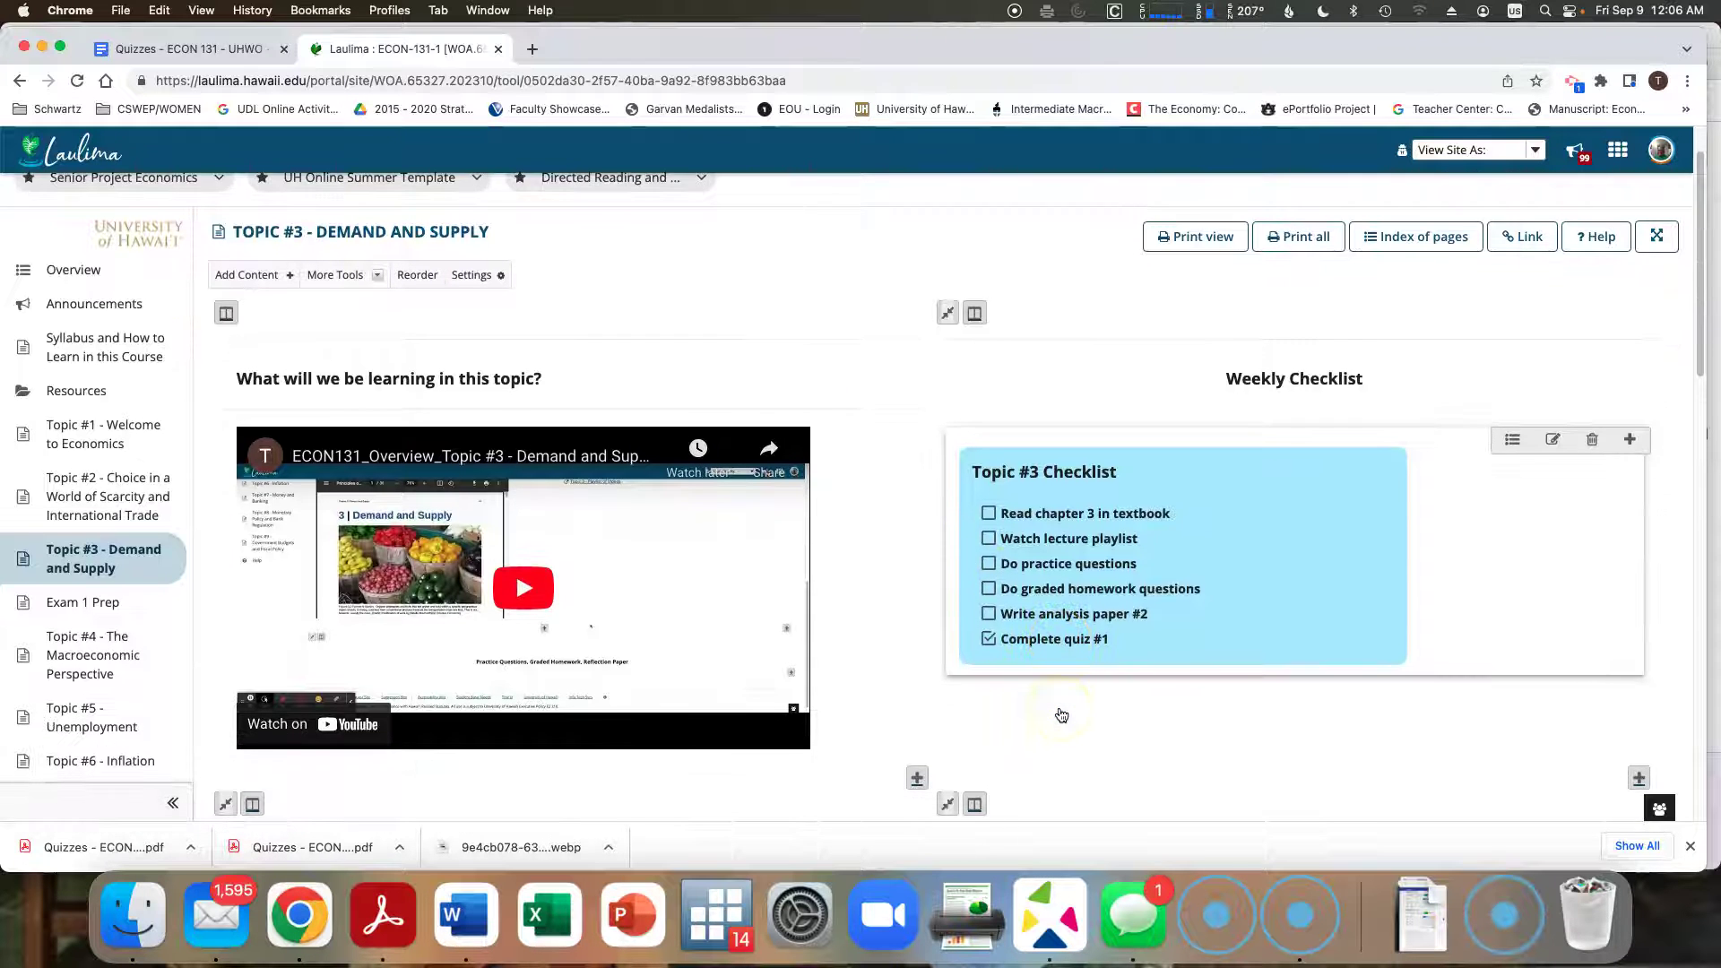
scroll(1061, 714, "down", 5)
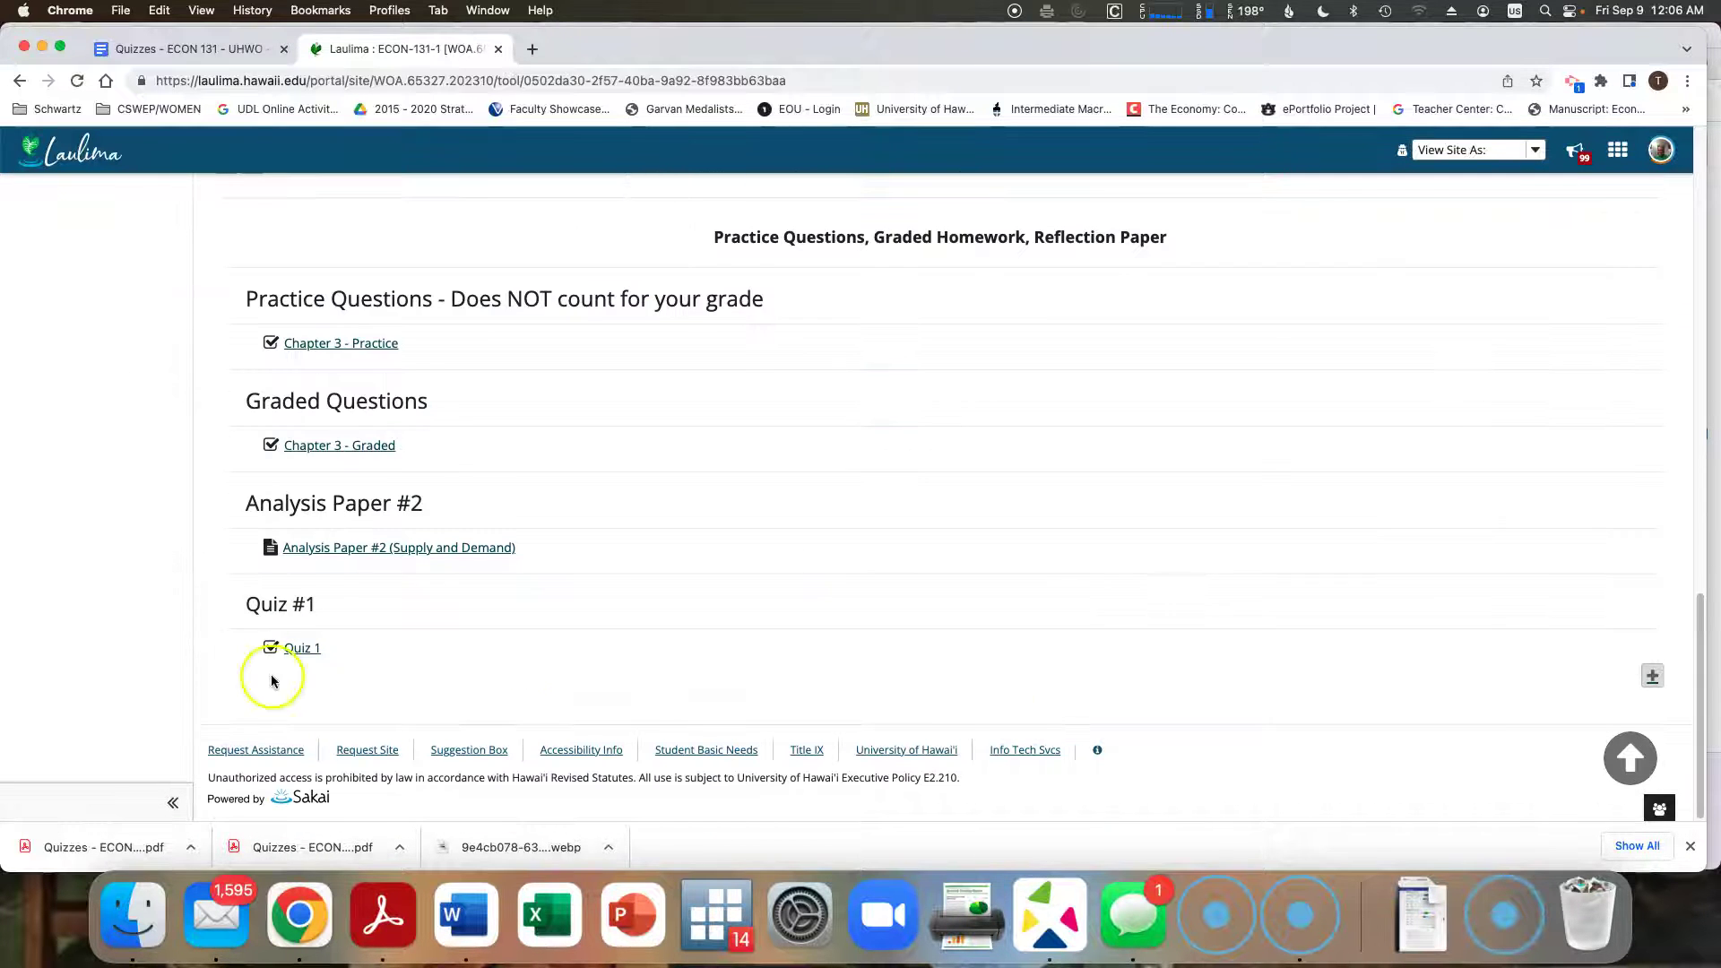
left_click(285, 655)
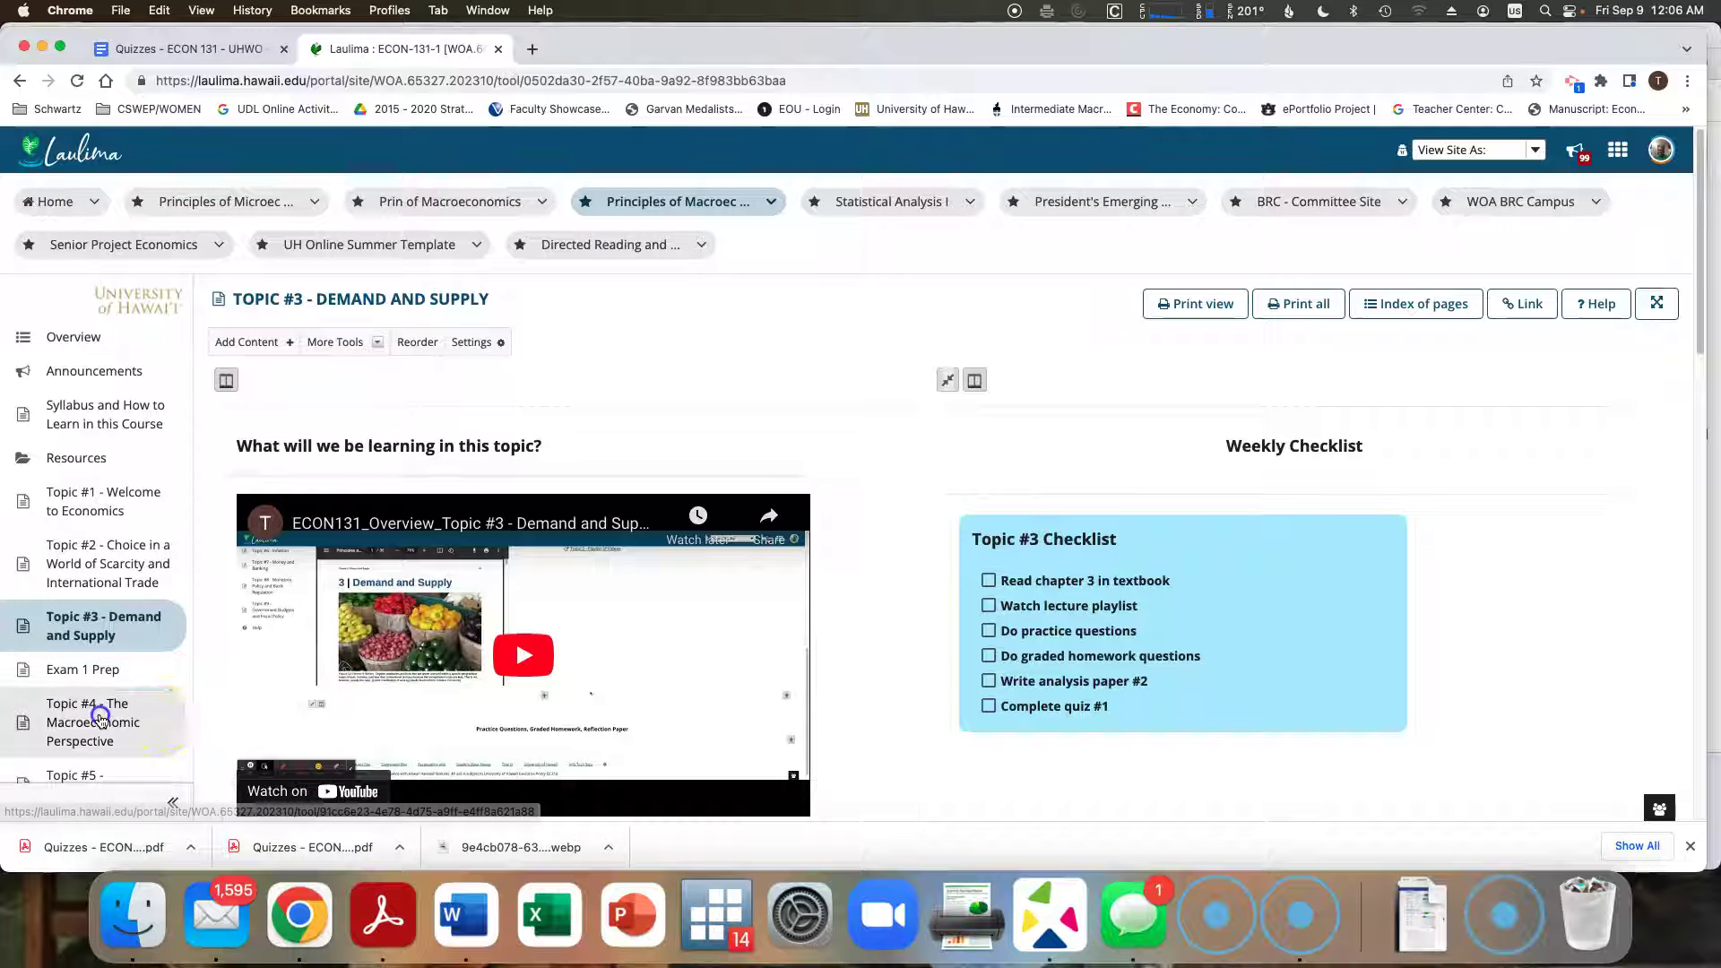
Go to Topic #4 - The Macroeconomic Perspective and follow its Quiz #2 link to Quiz 2.
left_click(101, 720)
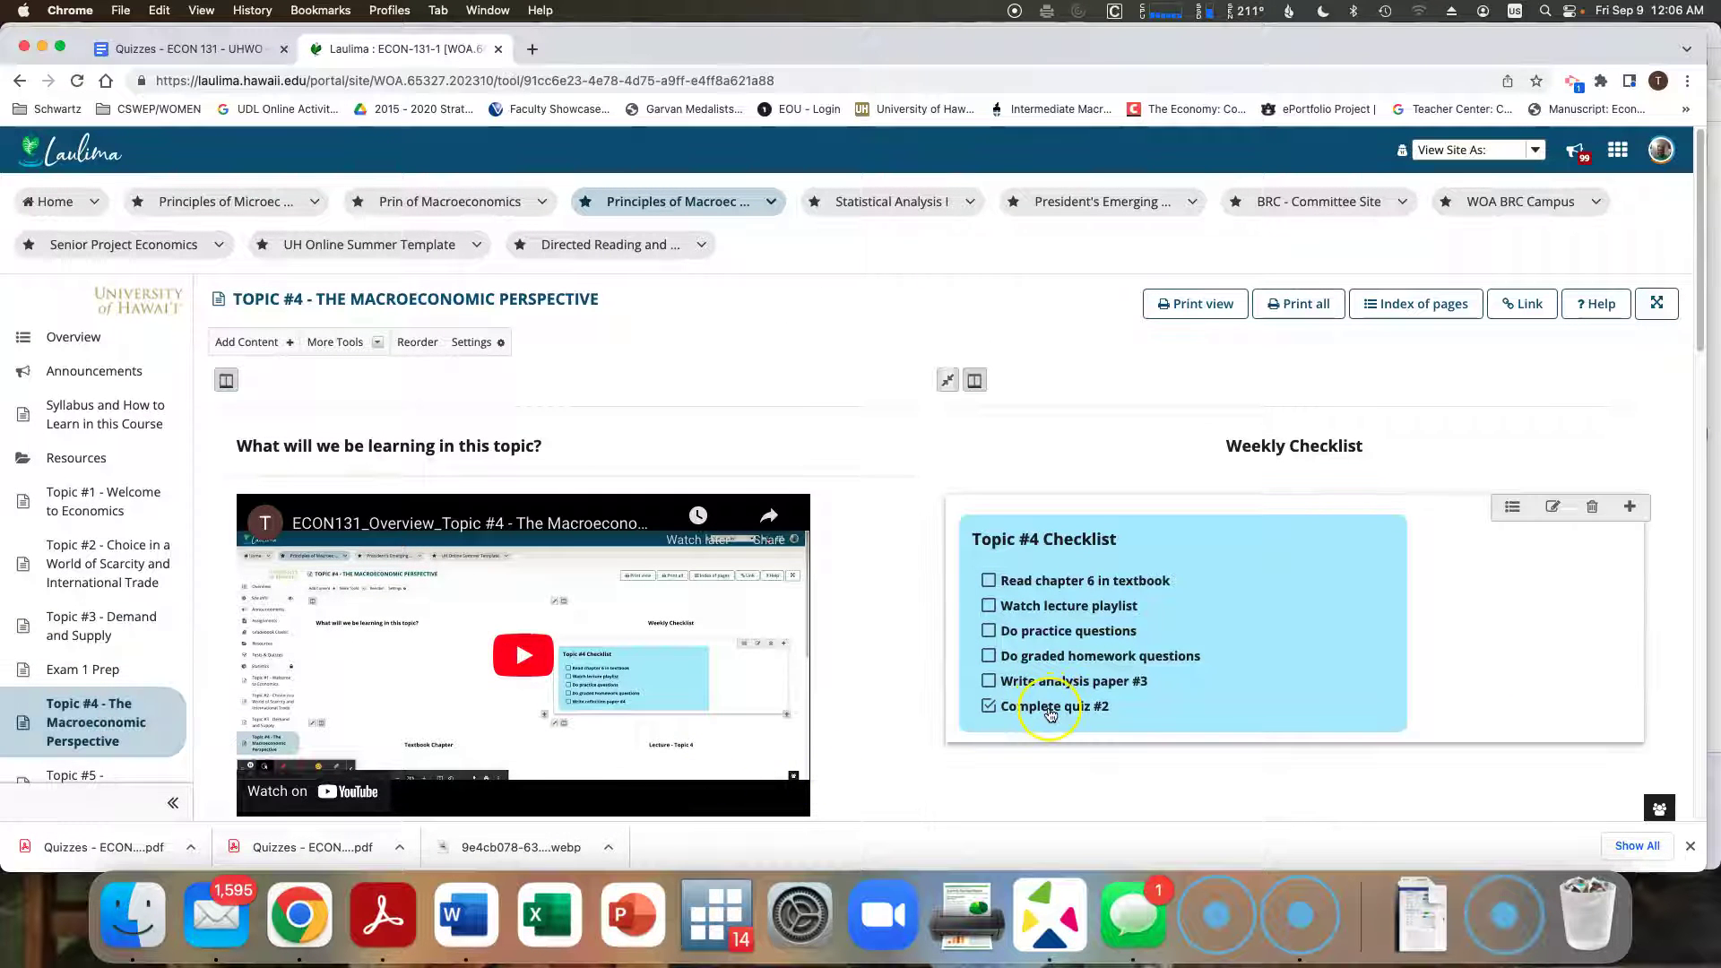
scroll(1044, 709, "down", 6)
scroll(1051, 714, "down", 10)
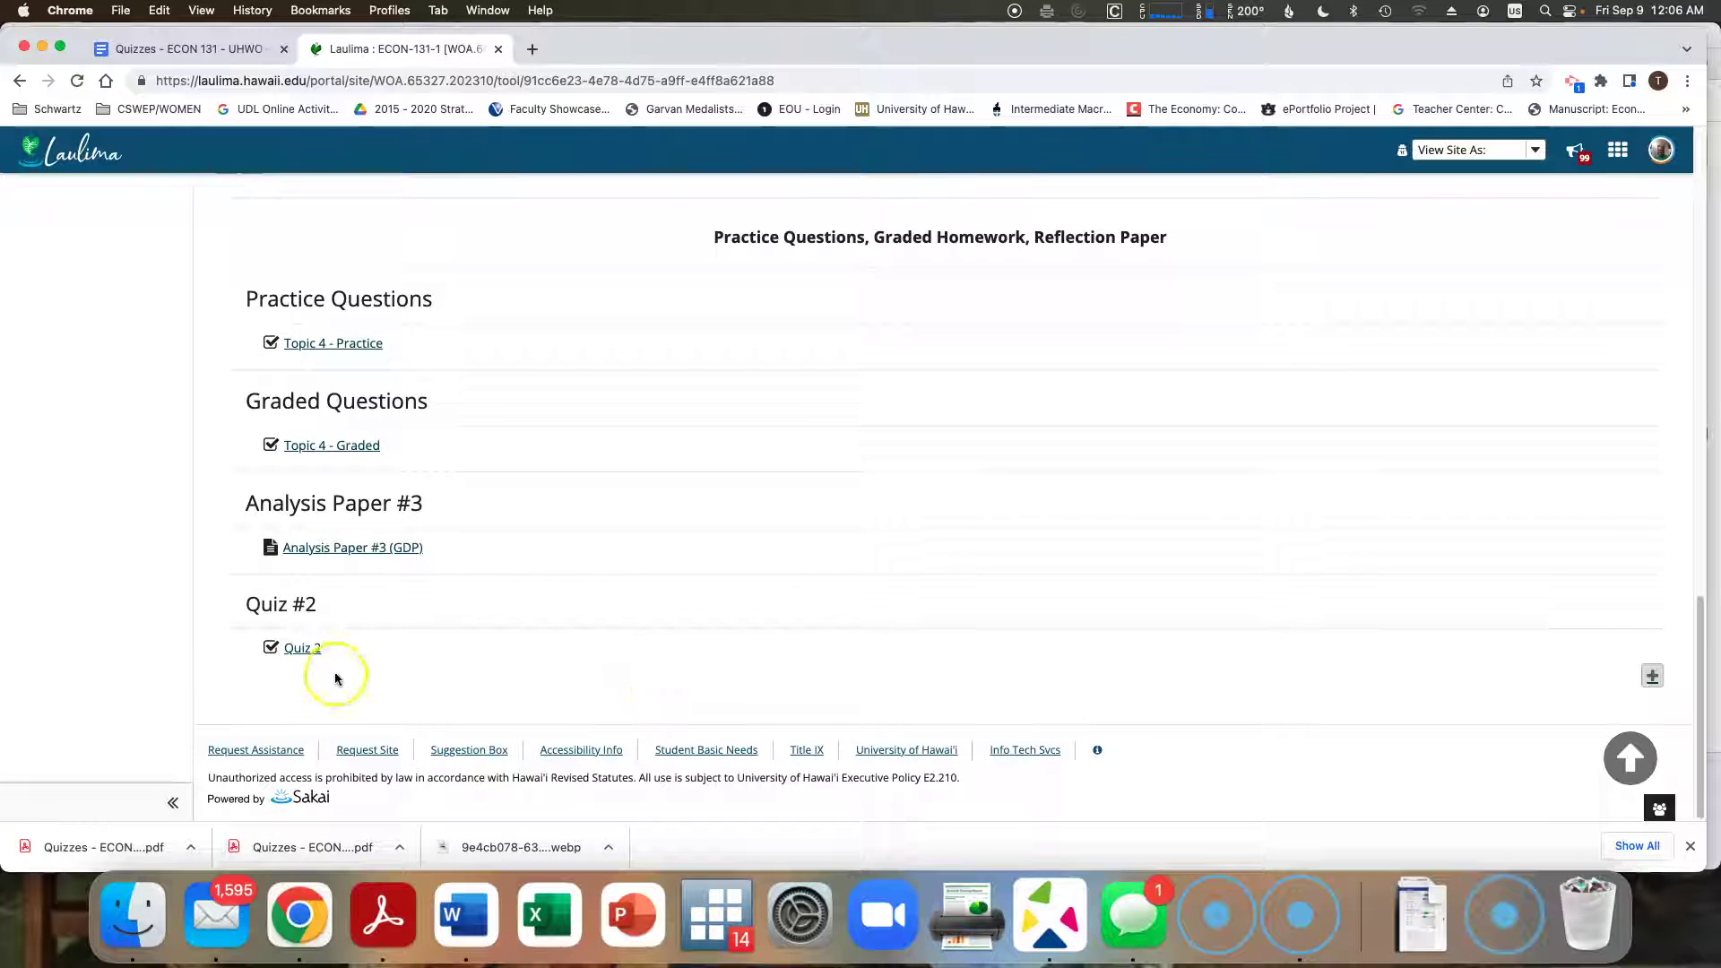
left_click(307, 653)
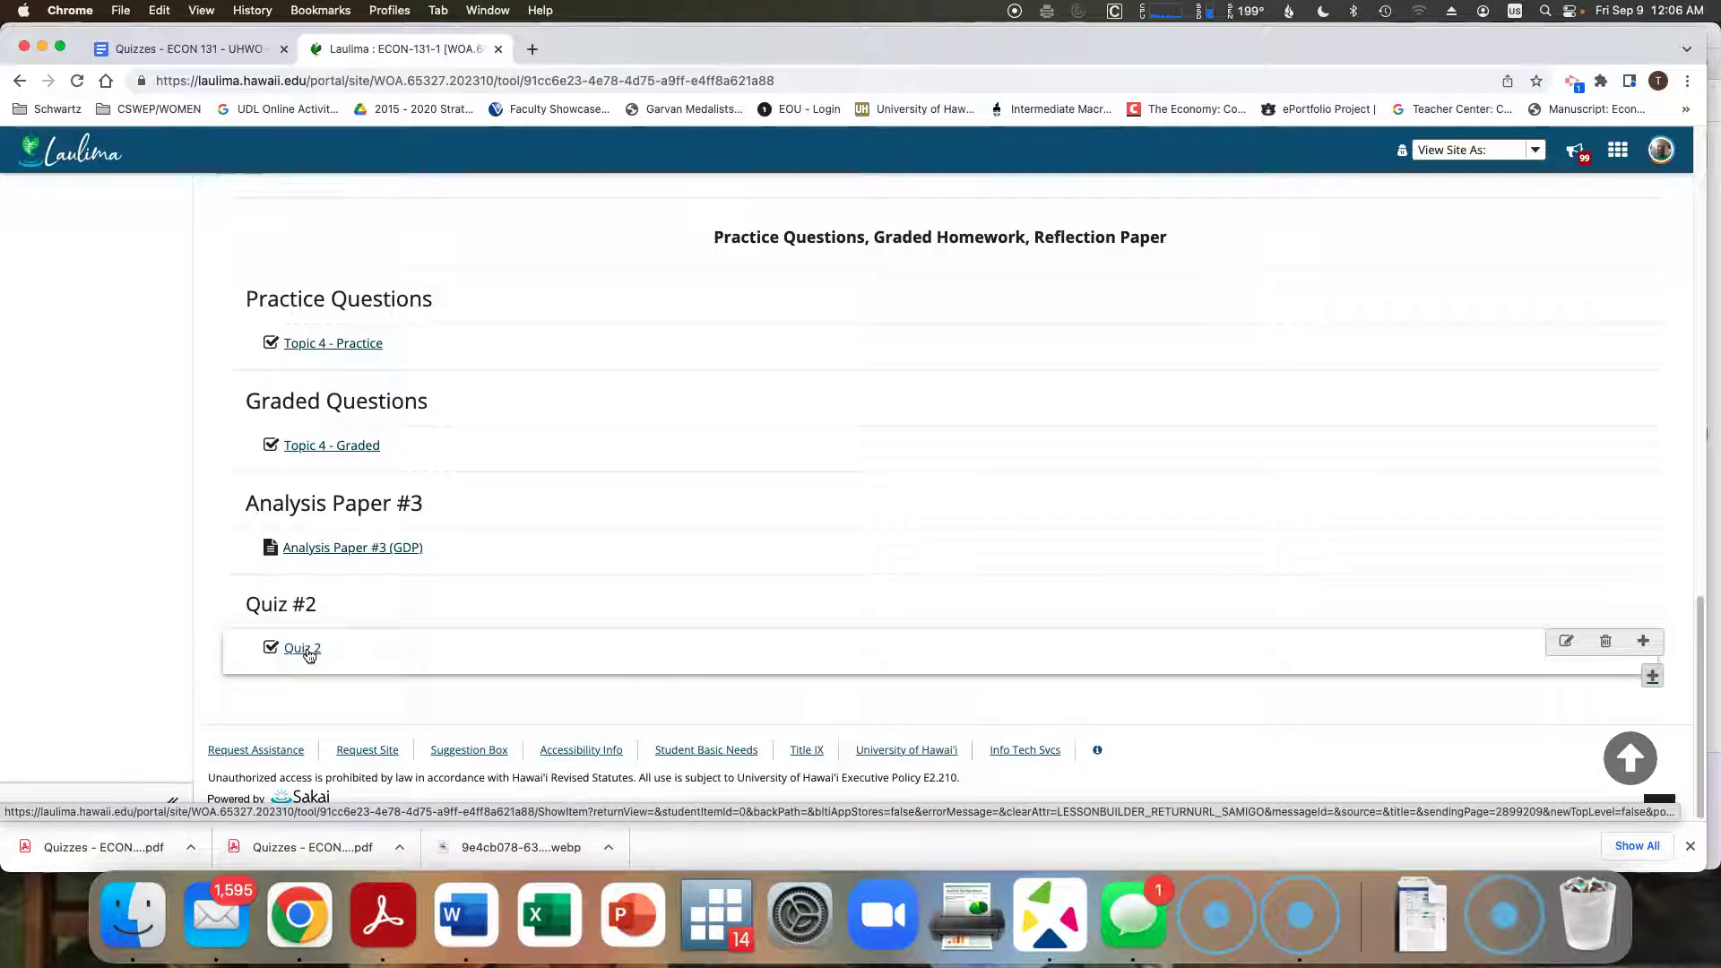